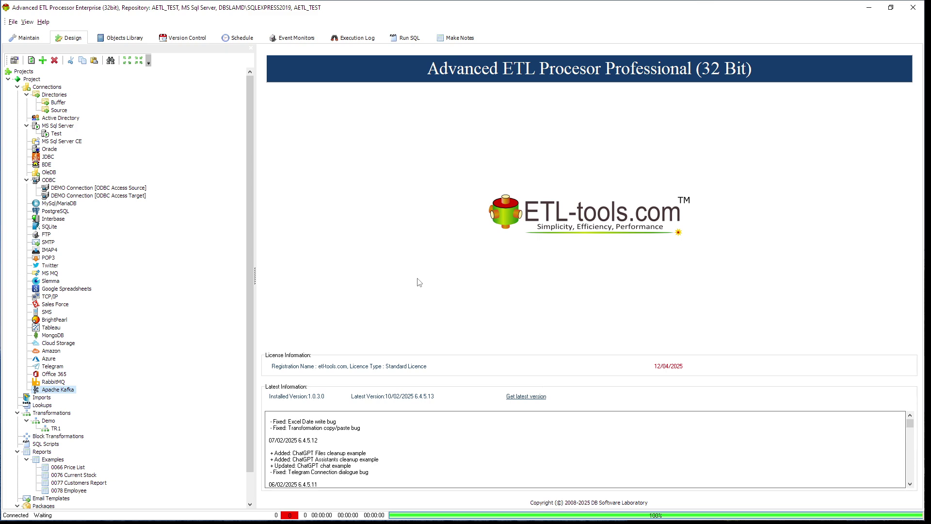
Create a new transformation named TR2 in the Demo group of the project
click(54, 430)
right_click(55, 430)
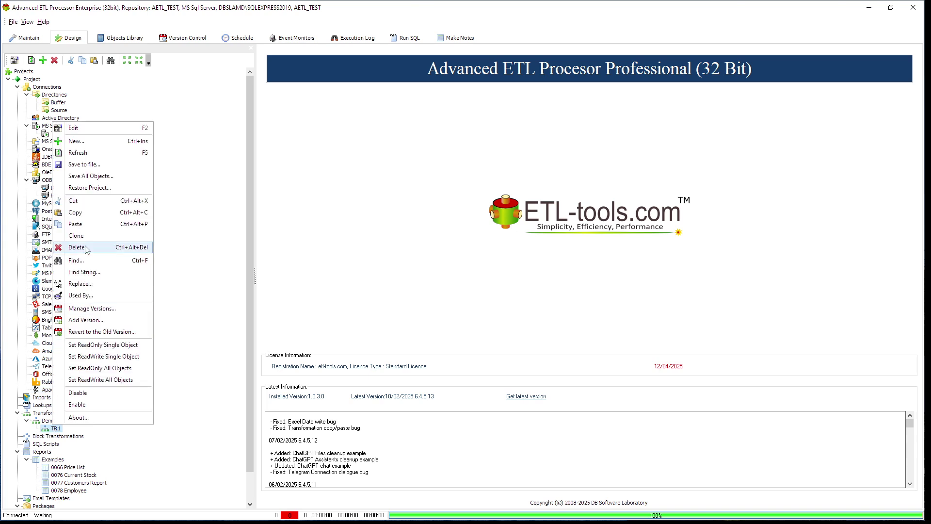
click(114, 141)
click(379, 324)
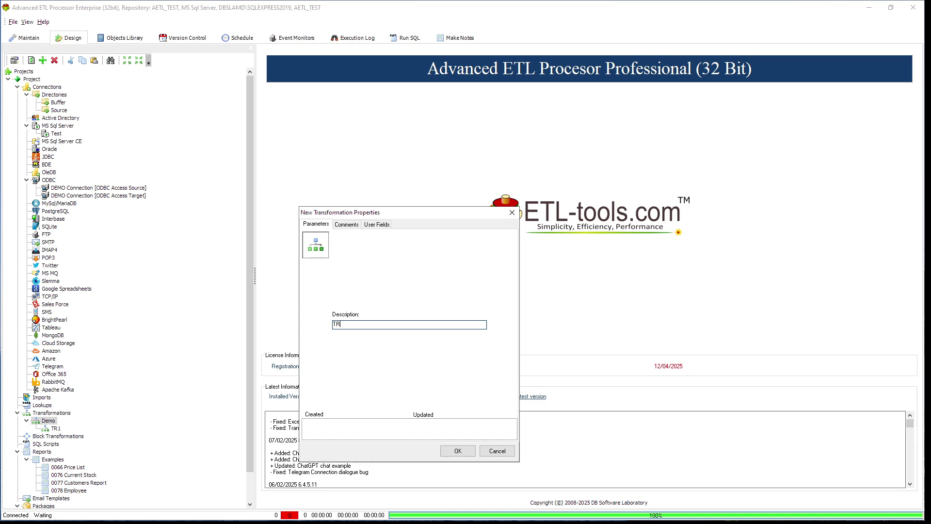
text(TR2)
click(457, 450)
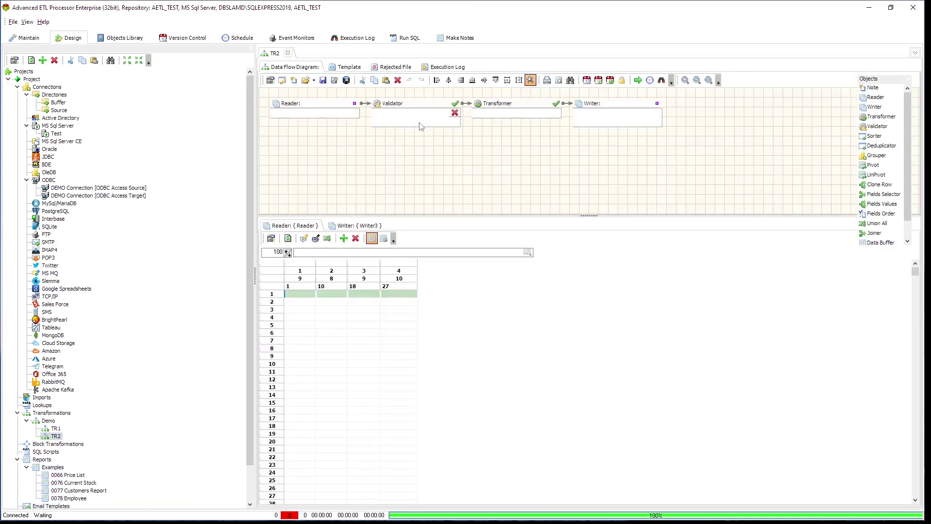
Set the Reader's data source type to Excel File(s) and its connection to Source
click(335, 109)
double_click(334, 108)
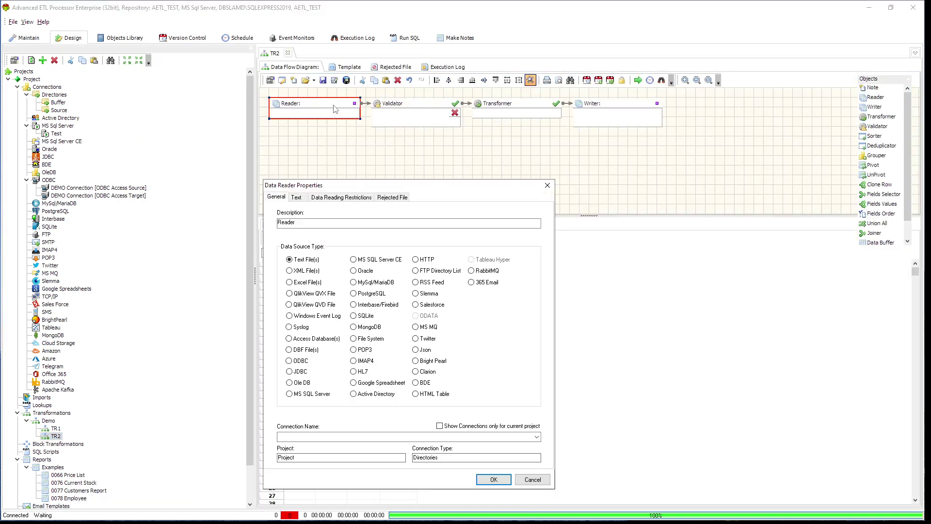
click(311, 283)
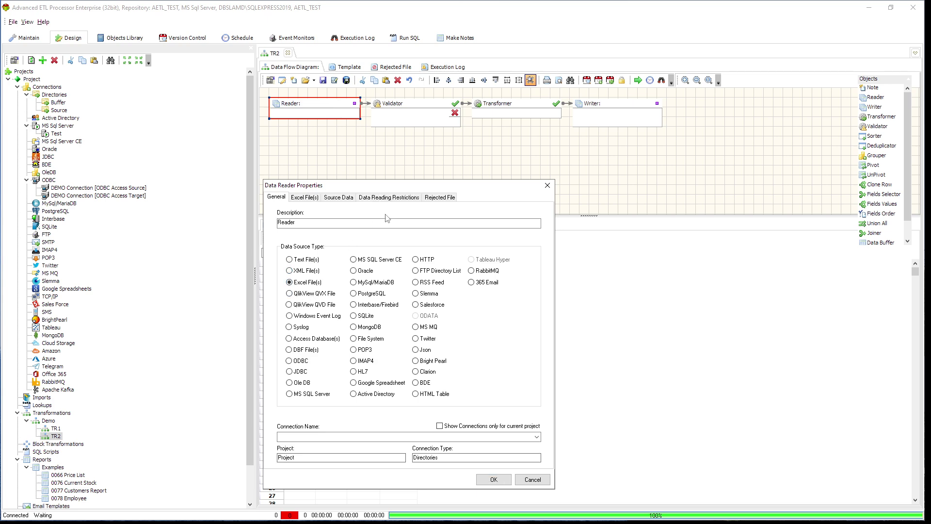
drag(440, 190, 444, 139)
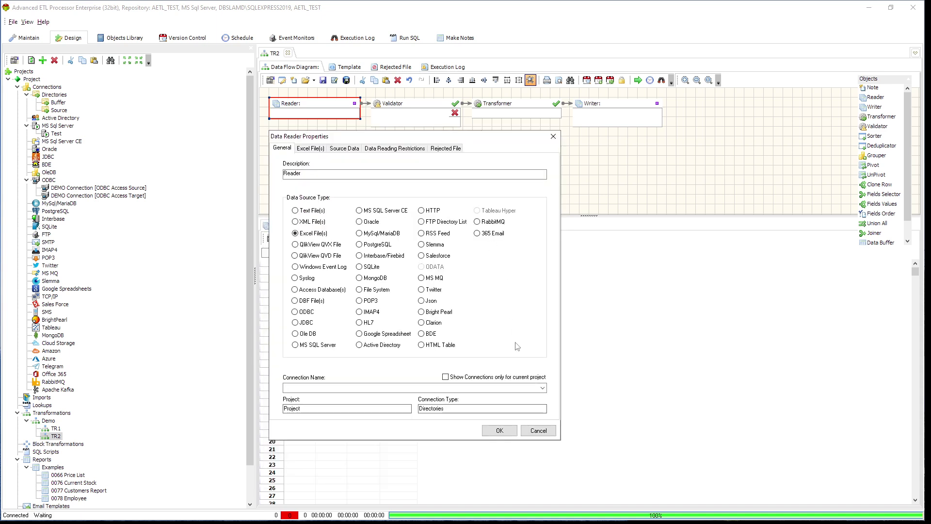
click(543, 388)
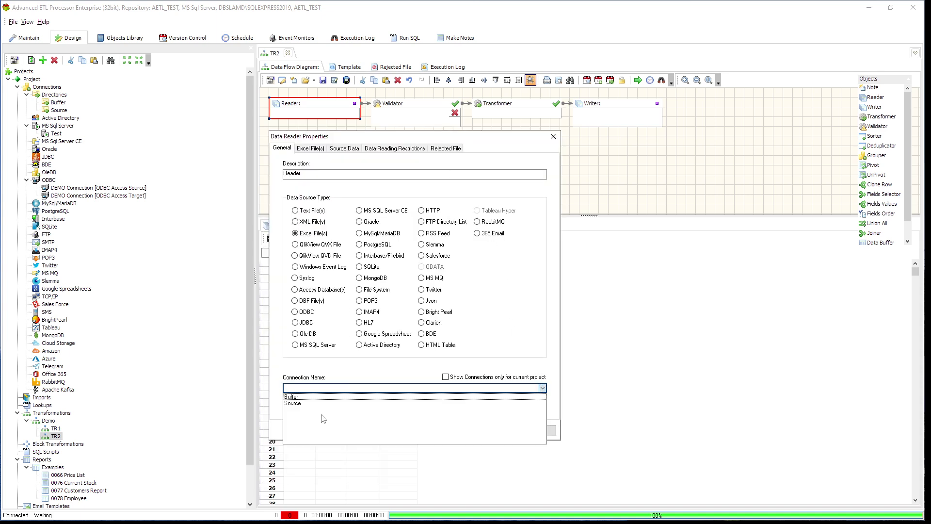
click(312, 405)
Make the Reader load the Trips sheet of Crazy IT Guys.xlsx from the Source folder
click(310, 148)
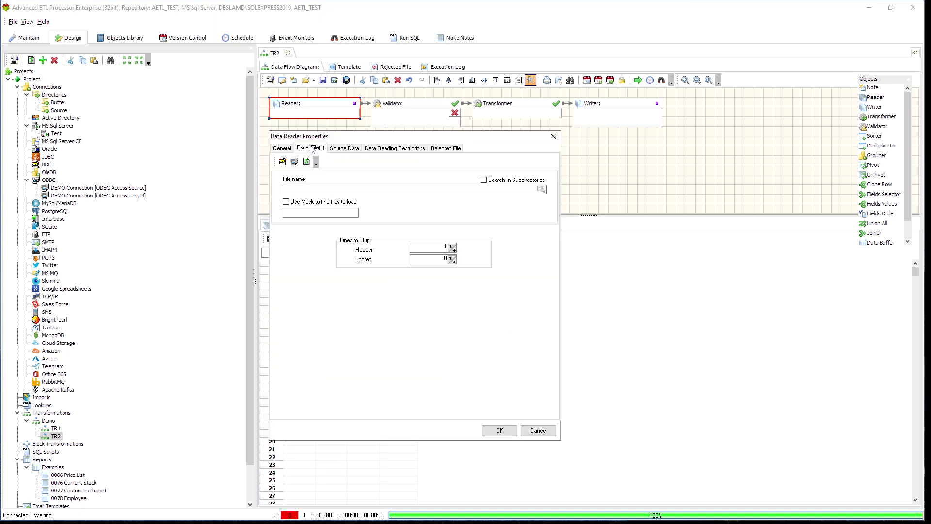
click(541, 189)
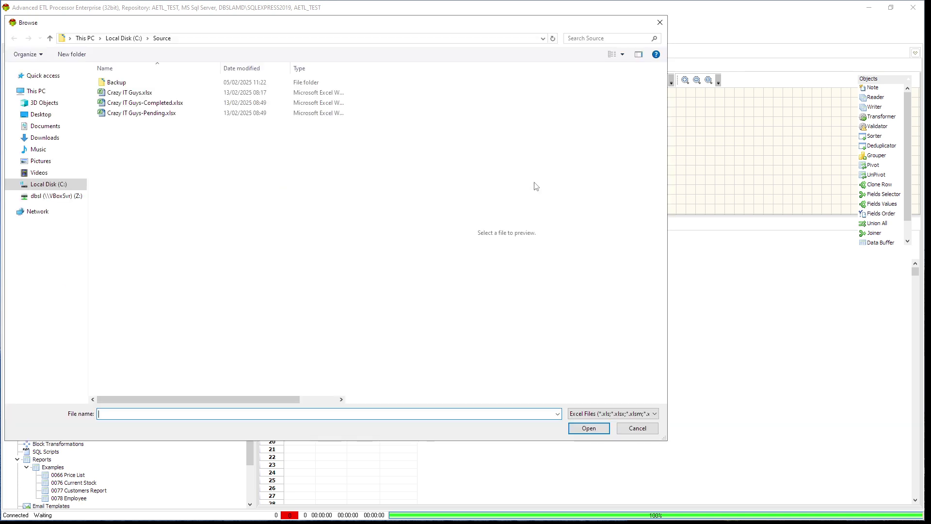
click(124, 92)
click(590, 430)
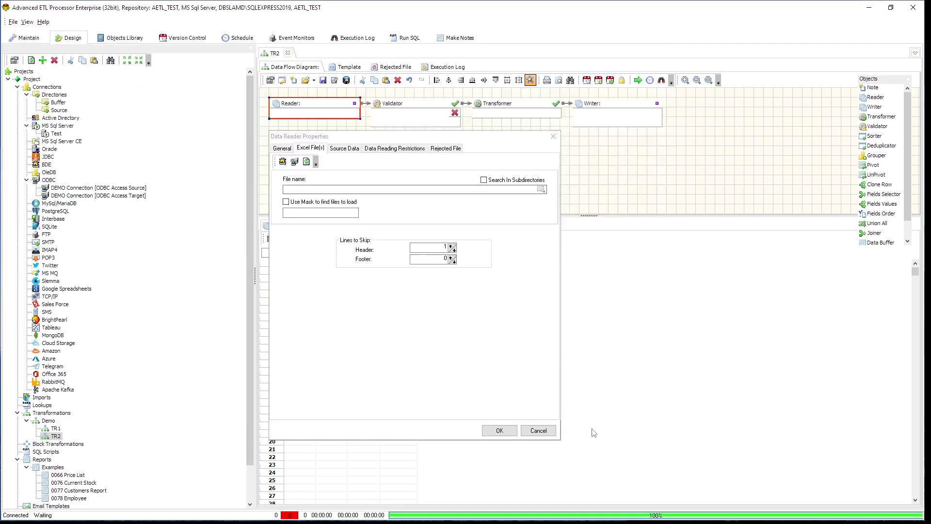
click(502, 431)
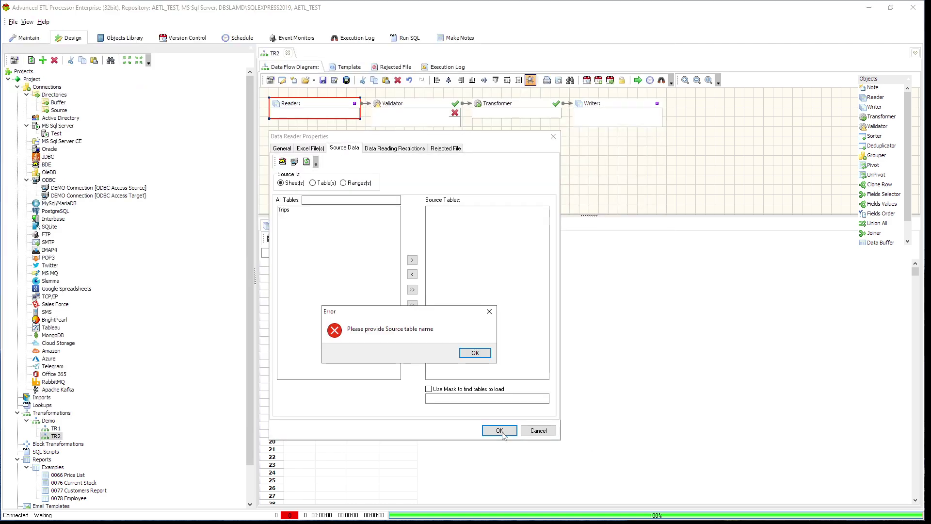
click(466, 353)
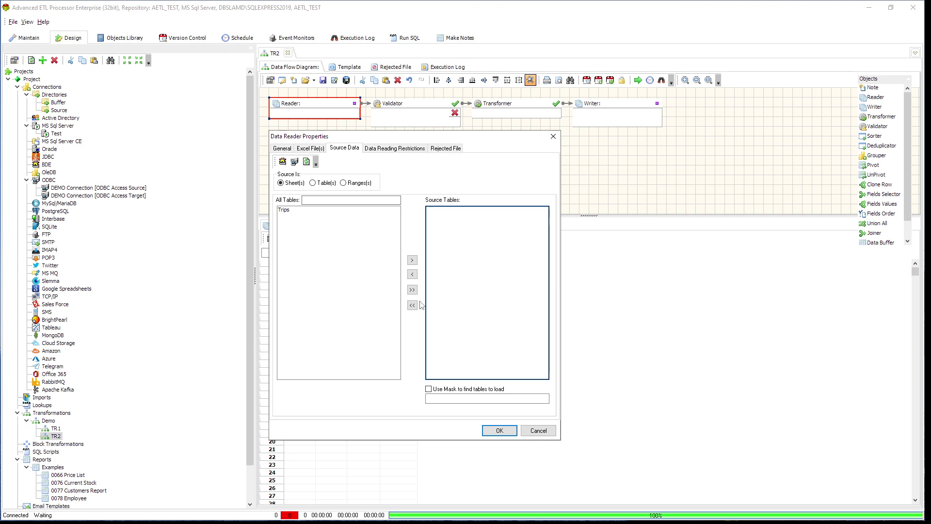
double_click(297, 210)
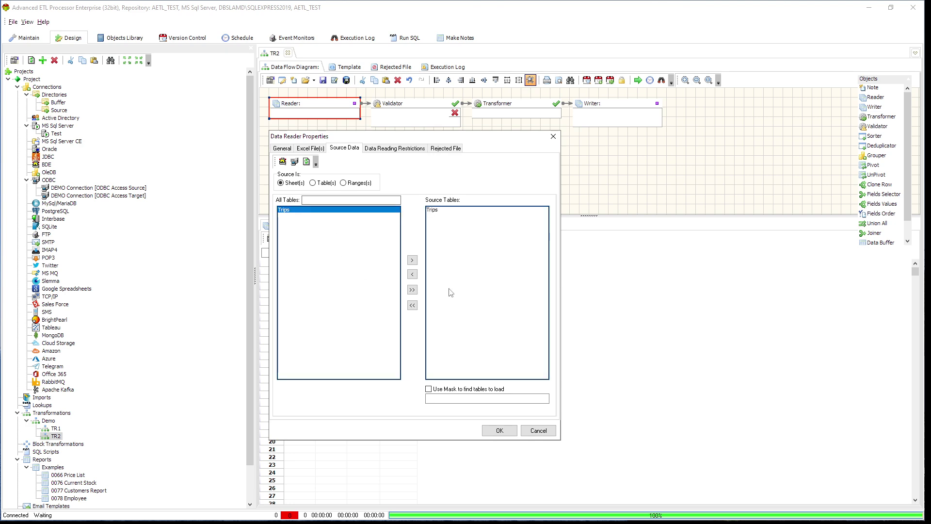
click(499, 431)
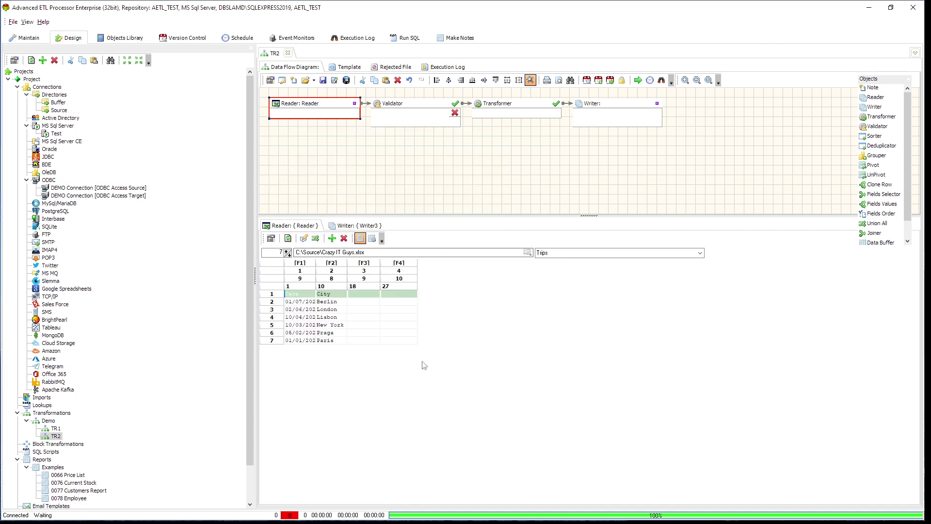
Auto-format the Reader's data grid and set its field names from the Date and City header row
right_click(364, 310)
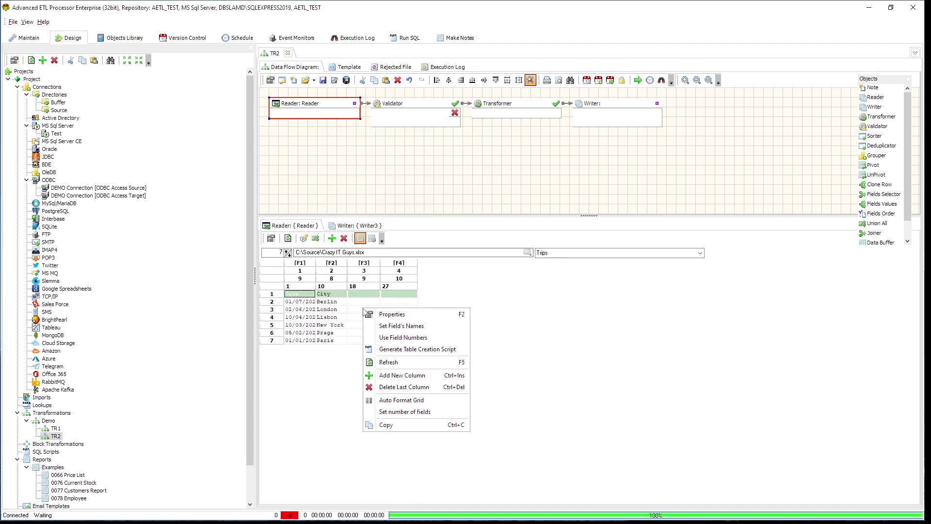
click(425, 400)
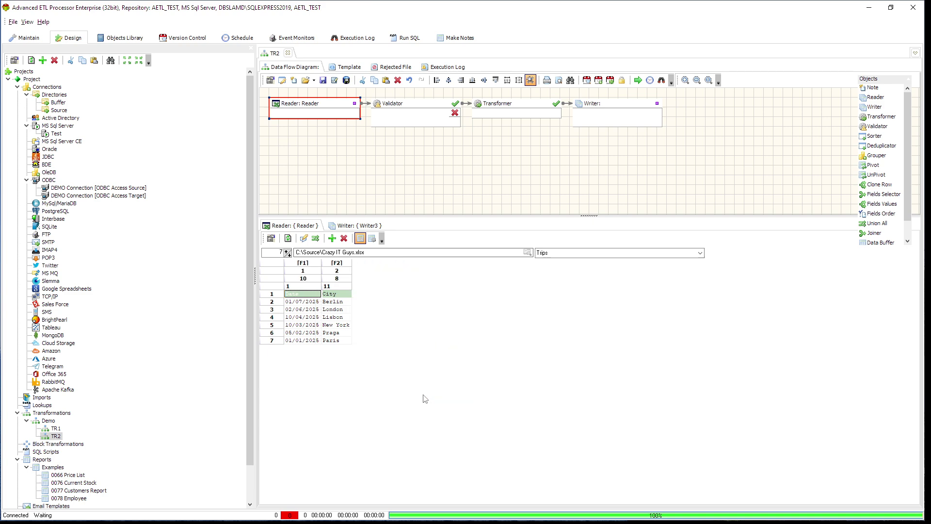
right_click(341, 295)
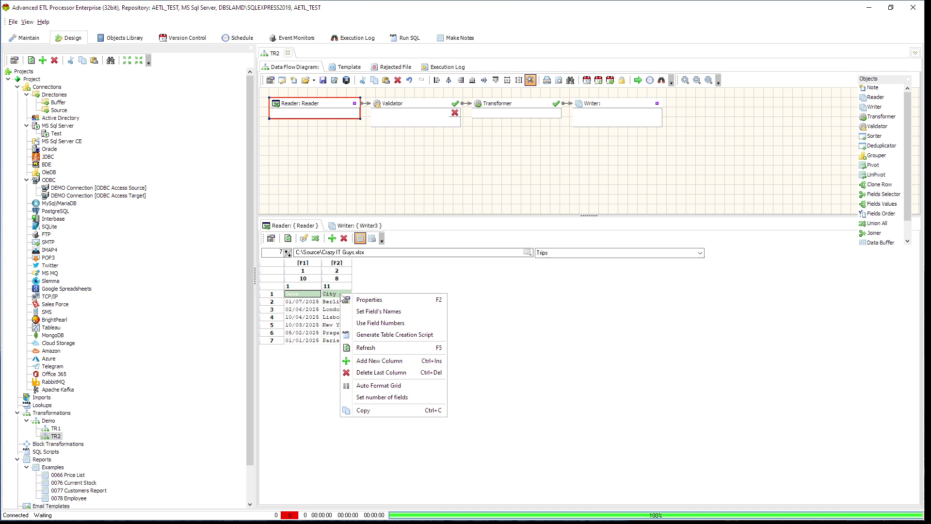
click(393, 311)
click(424, 348)
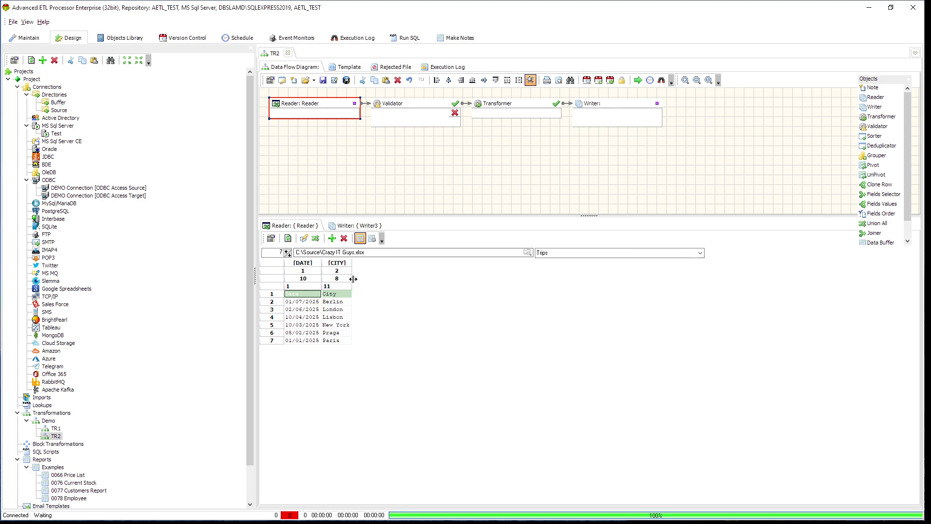
Widen the Reader's DATE column to 24 and its CITY column to 28, and look through the trip dates
drag(352, 280, 420, 281)
drag(322, 280, 369, 282)
click(331, 302)
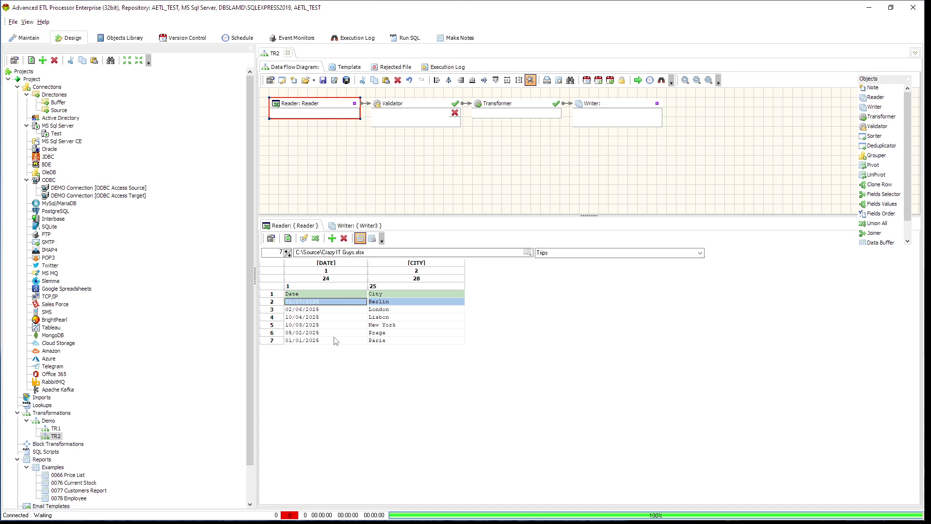
click(349, 317)
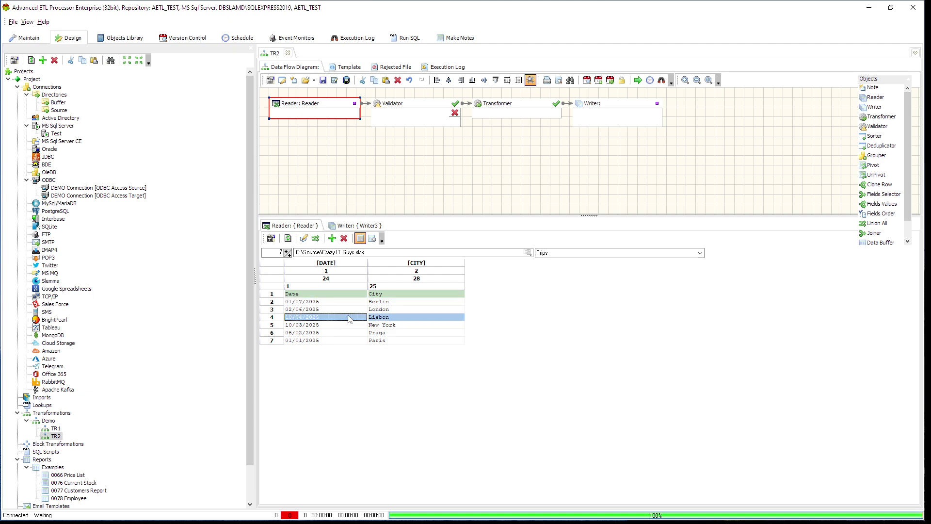
click(346, 335)
click(350, 311)
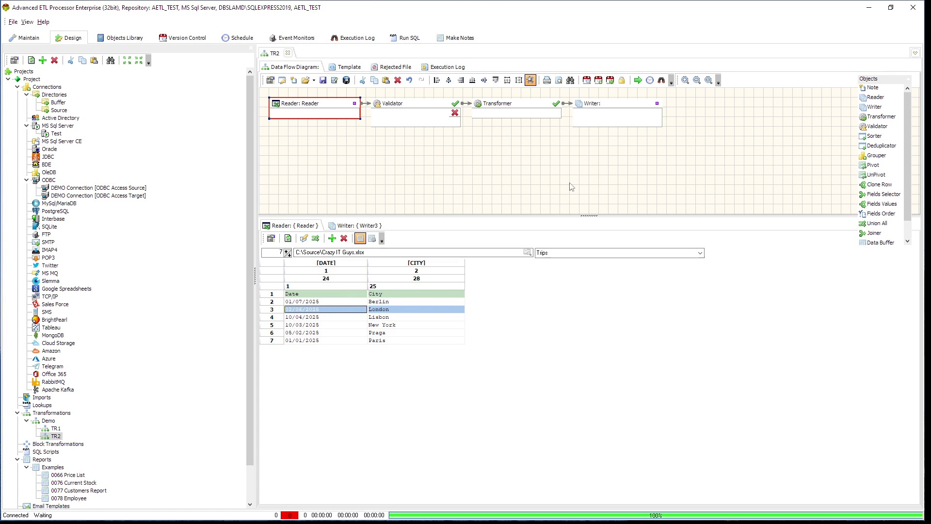
Rename the Writer as Completed and set it to an Excel File target using the Buffer connection
click(631, 112)
double_click(631, 112)
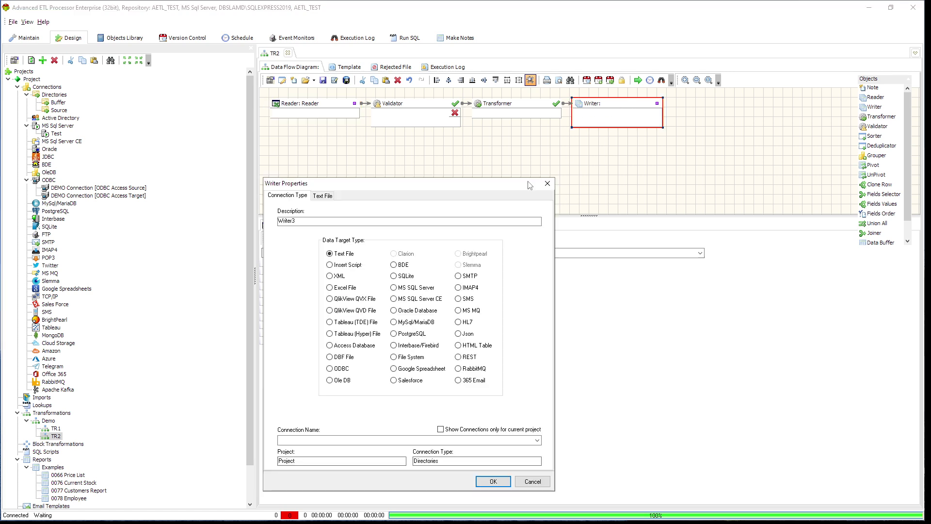
drag(512, 184, 579, 110)
key(ctrl+a)
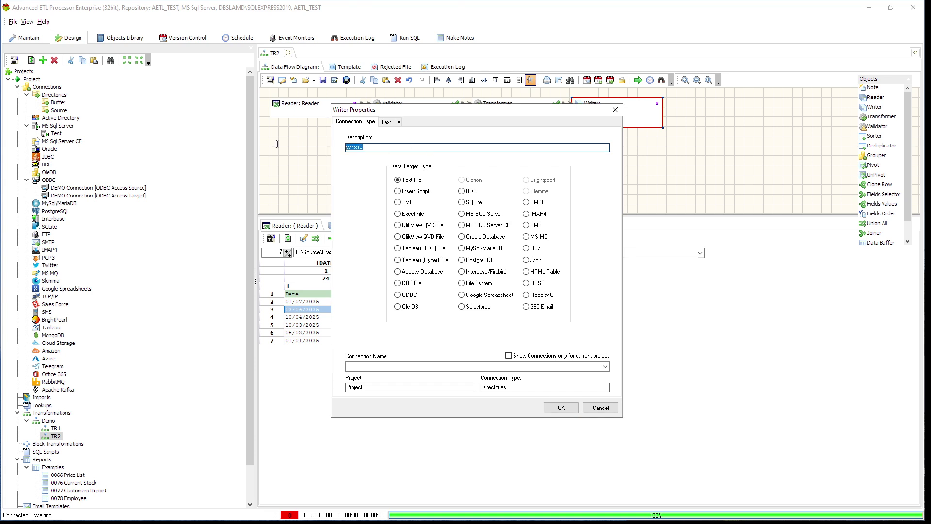
text(Completed)
click(606, 368)
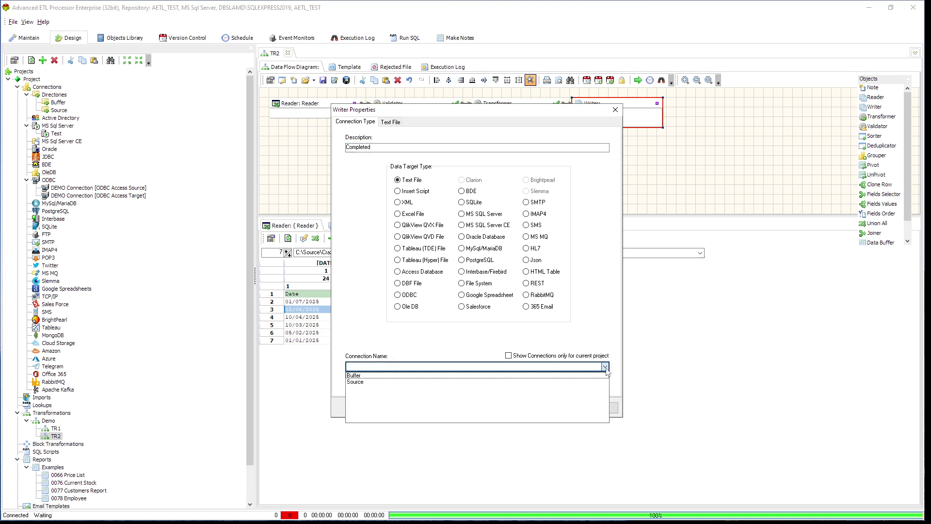
click(378, 374)
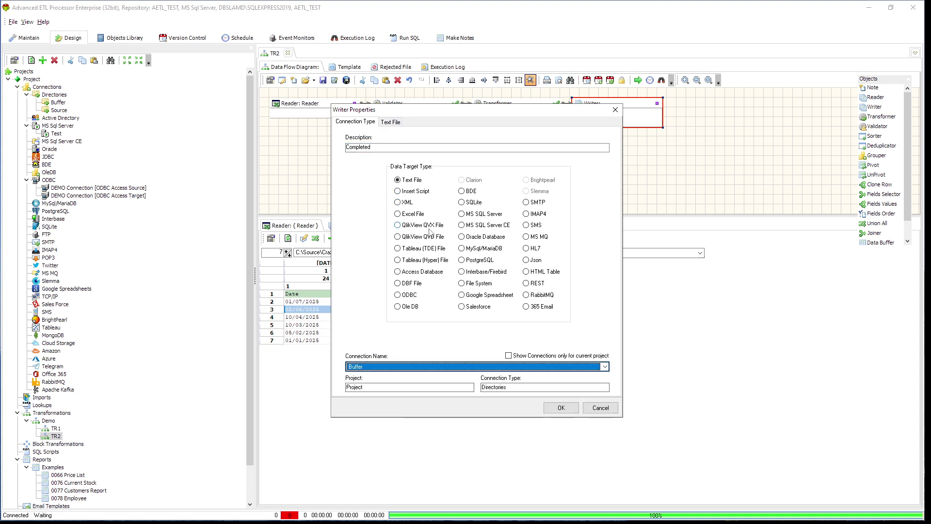
click(412, 213)
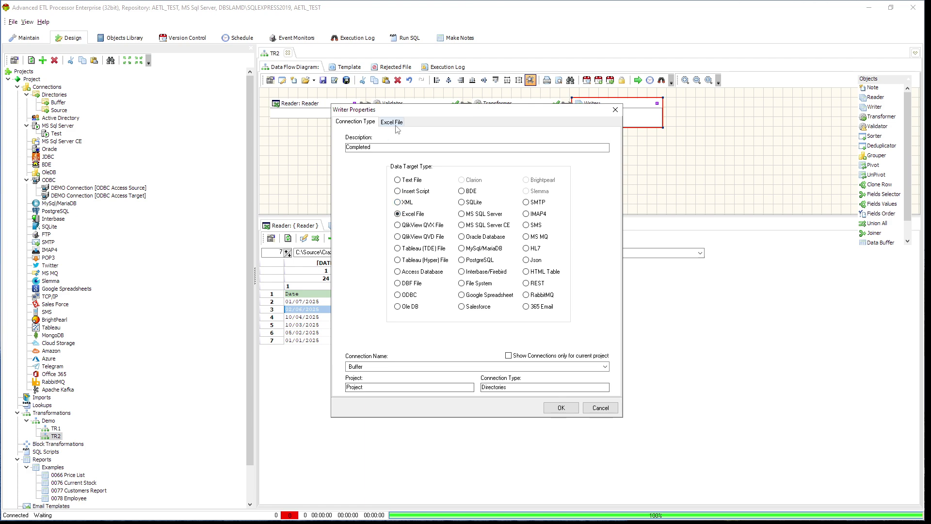
Set the Completed writer's target to the sheet data in the file Completed.xls in the Buffer folder
click(394, 124)
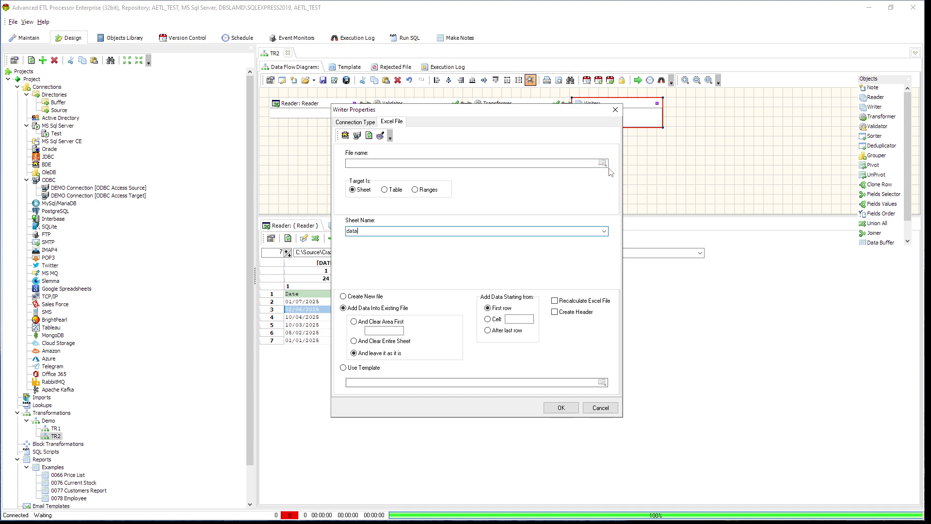
click(604, 163)
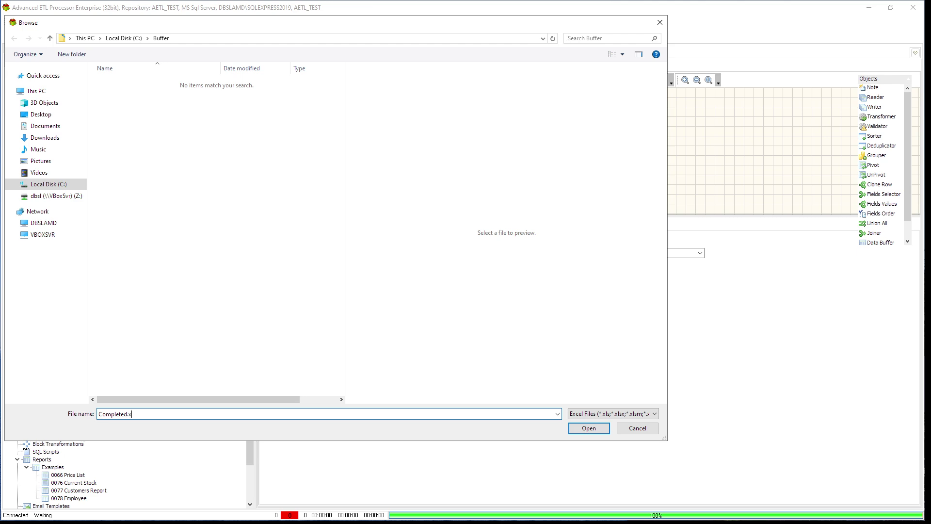
click(589, 428)
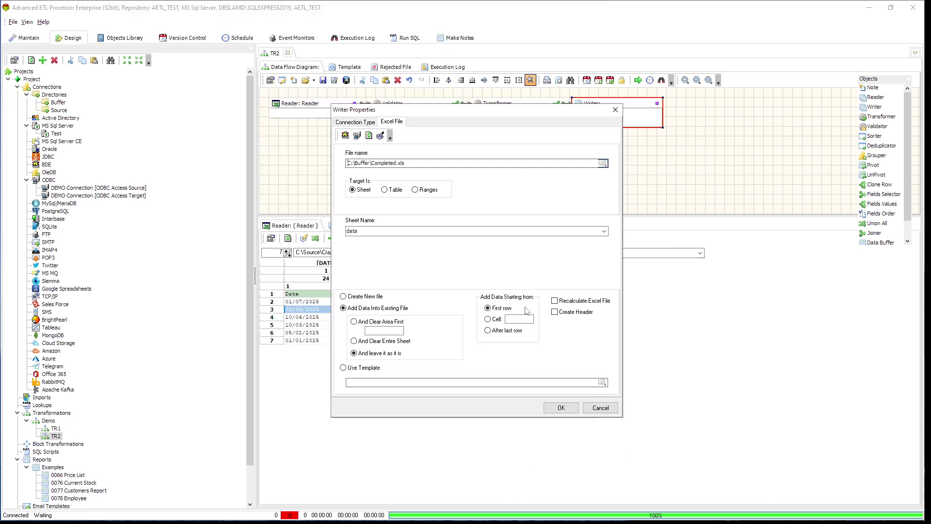
click(561, 409)
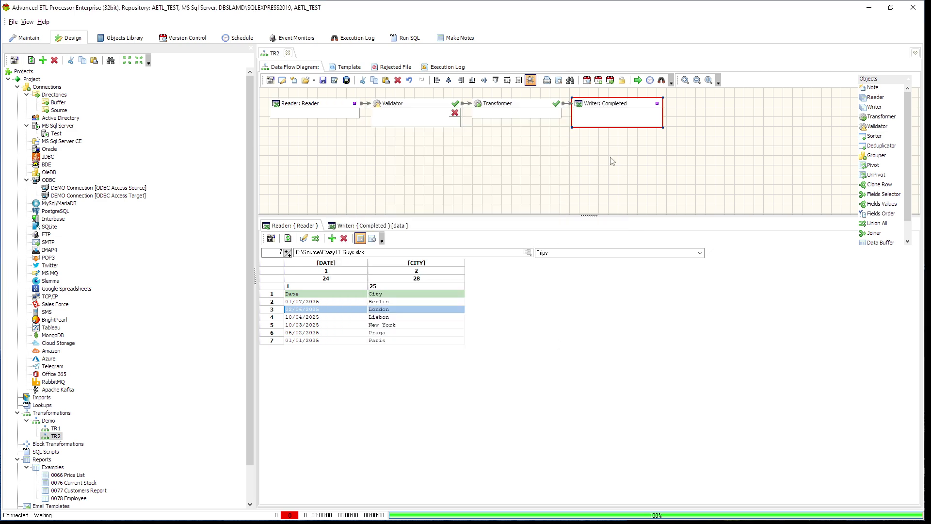
Replace the Completed writer's default fields with the Reader's DATE and CITY fields
right_click(622, 105)
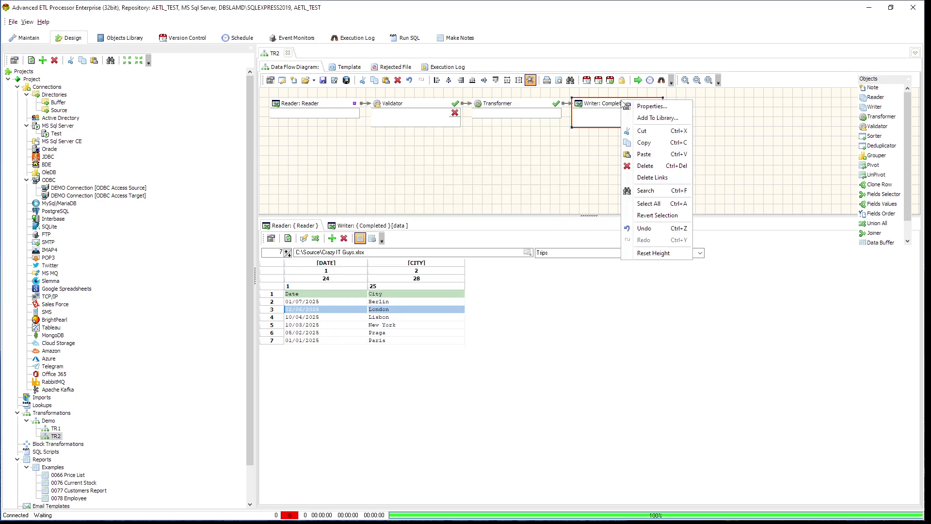
click(644, 142)
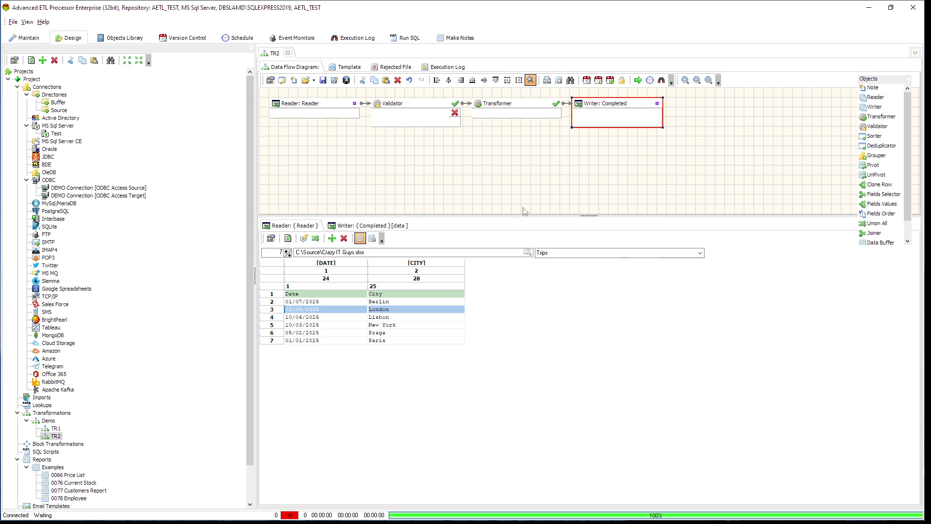
click(390, 226)
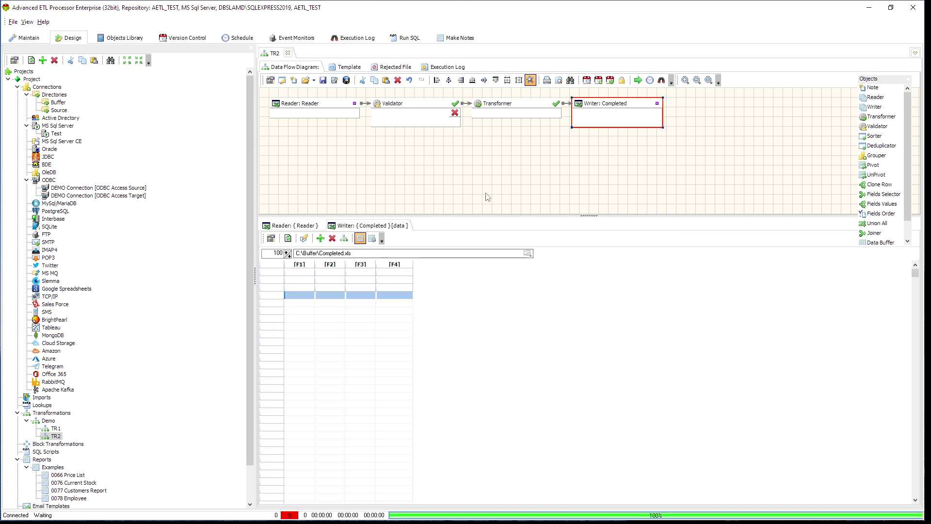
click(345, 239)
click(542, 391)
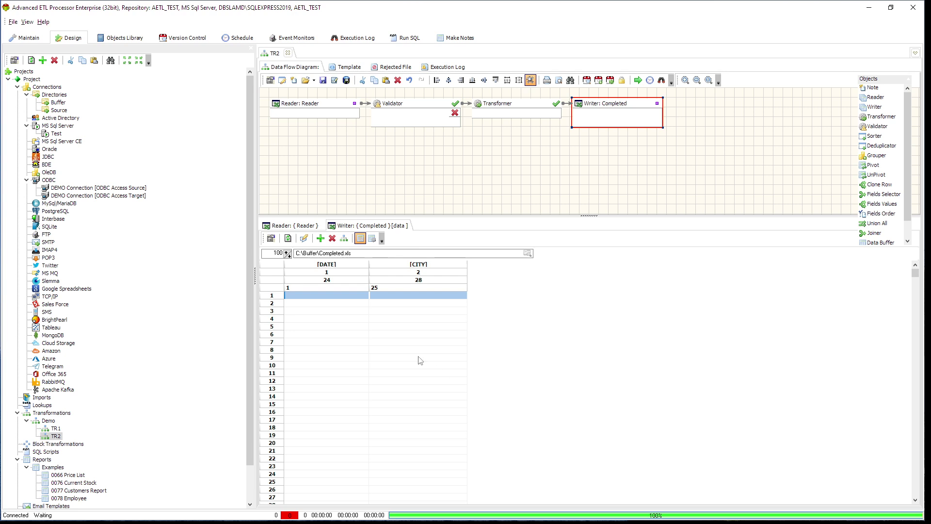
Duplicate the Completed writer and place the copy directly below it in the data flow diagram
right_click(612, 104)
click(670, 148)
right_click(595, 149)
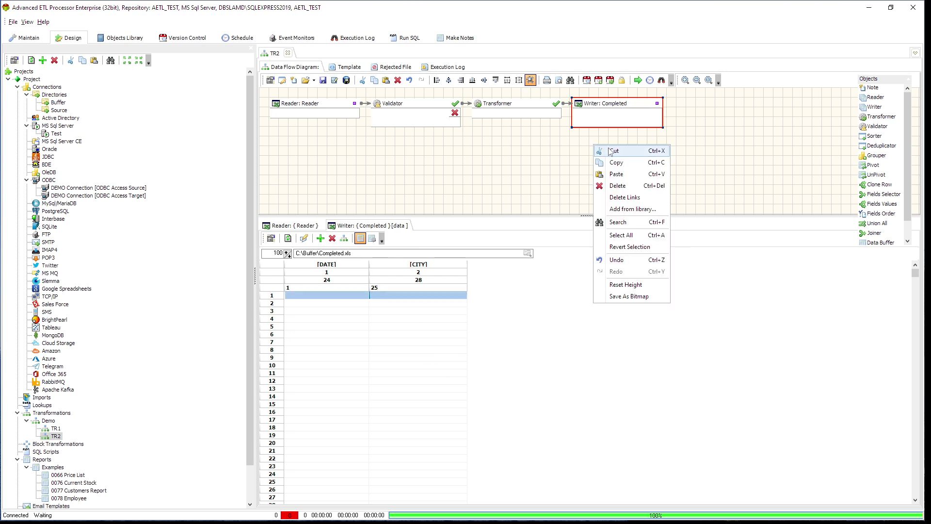
click(612, 172)
drag(623, 115, 612, 146)
Rename the copied writer as Pending and set its target file to Pending.xls in the Buffer folder
double_click(599, 142)
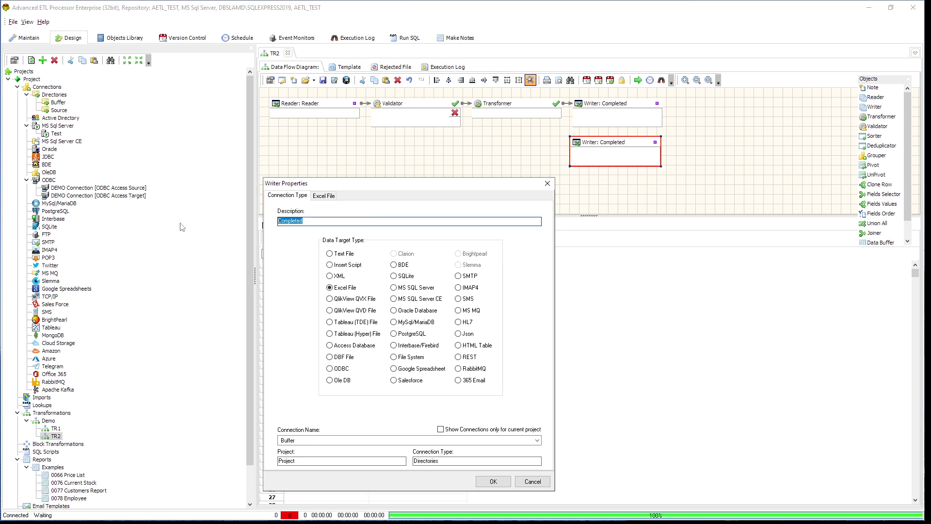
text(Pending)
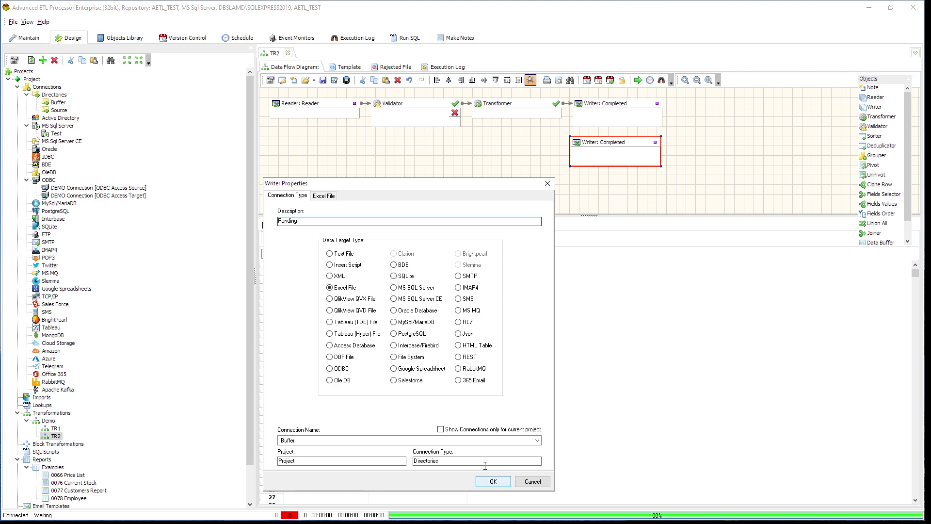
click(323, 195)
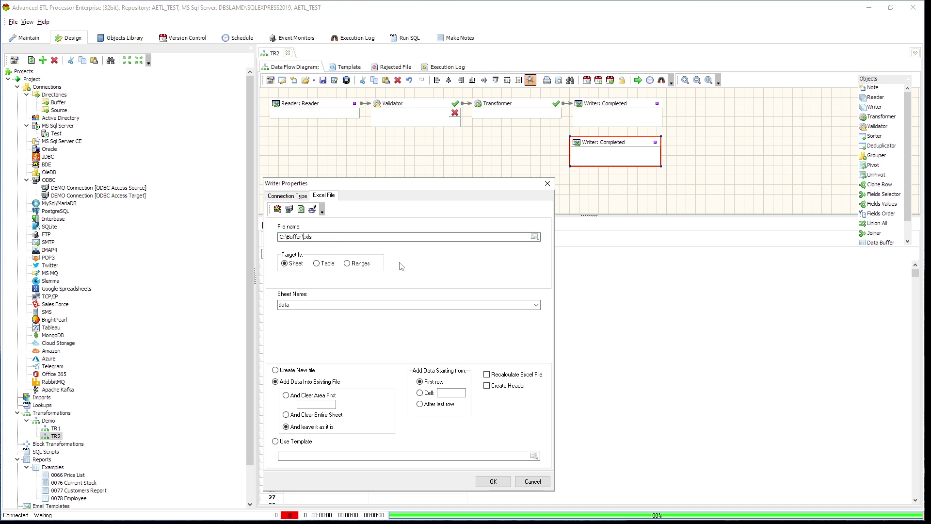
text(Pending)
click(493, 481)
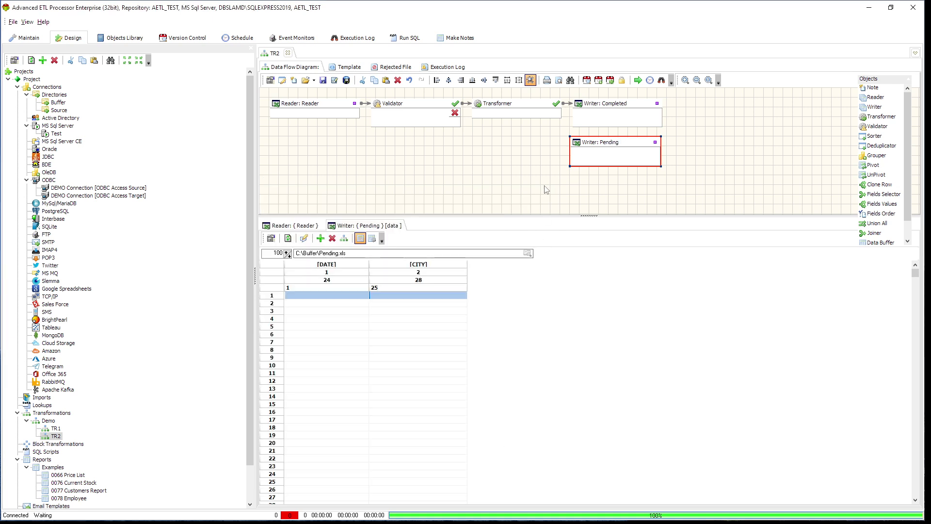
Map the Validator's DATE and CITY inputs to the matching outputs and accept the mapping
click(532, 107)
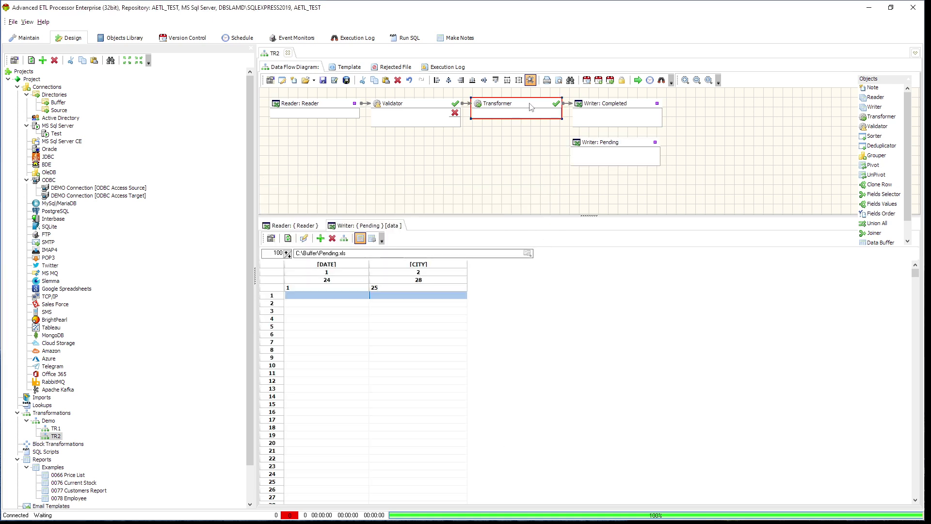
click(404, 107)
double_click(403, 107)
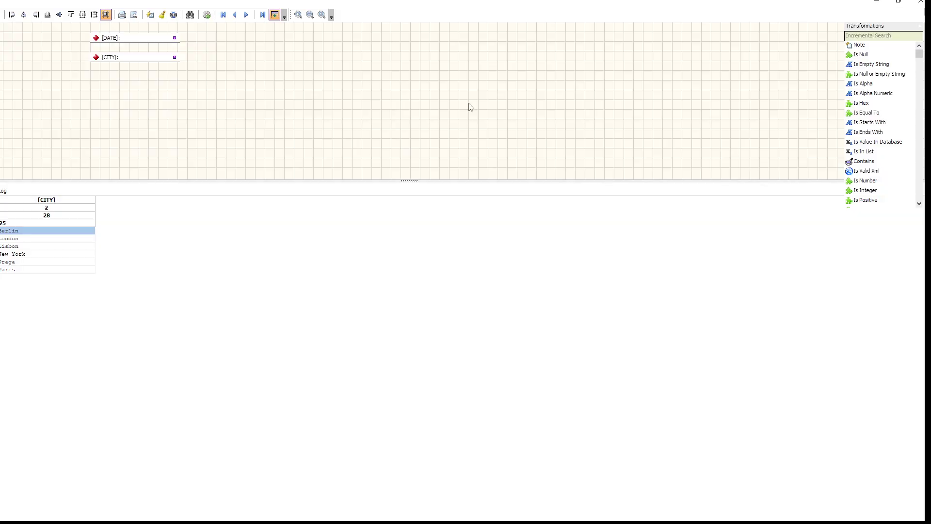
click(895, 4)
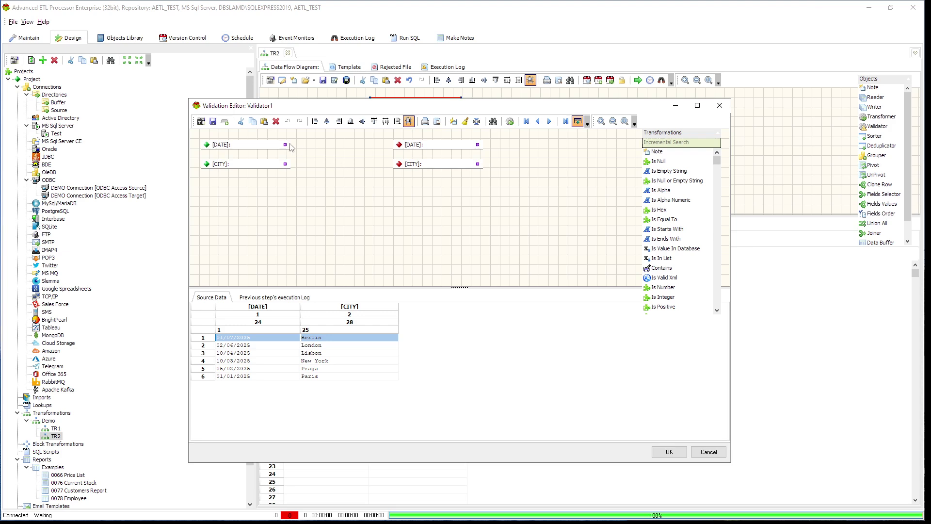
drag(286, 145, 399, 144)
drag(285, 164, 399, 164)
click(673, 455)
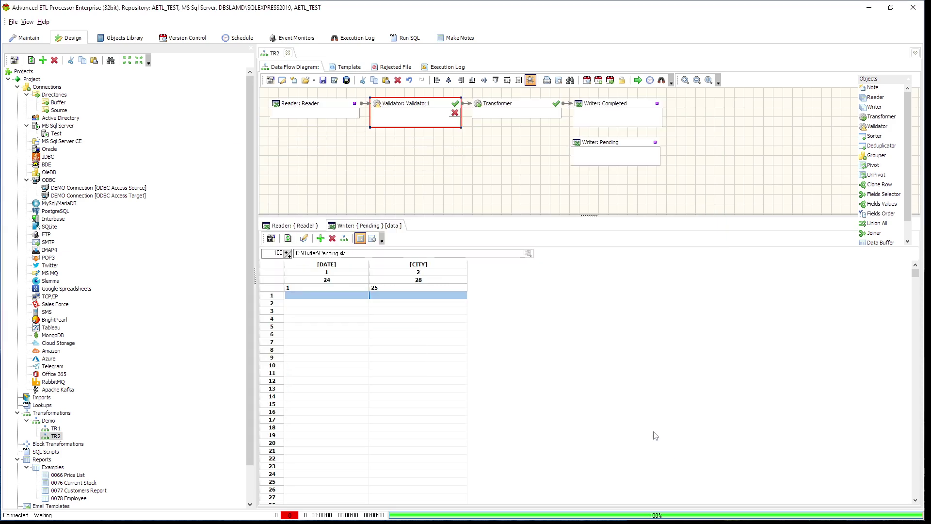
Map the Transformer's DATE and CITY inputs to the matching outputs and accept the mapping
click(527, 108)
double_click(528, 108)
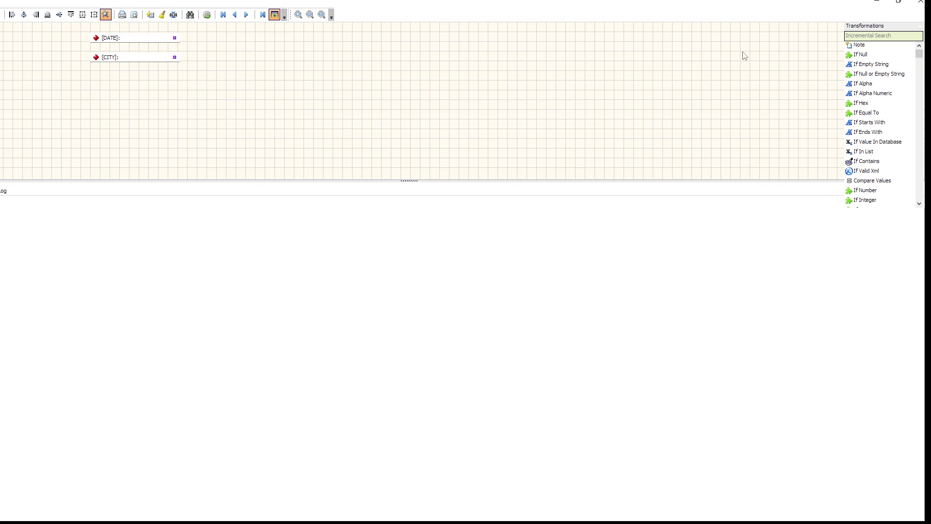
click(893, 6)
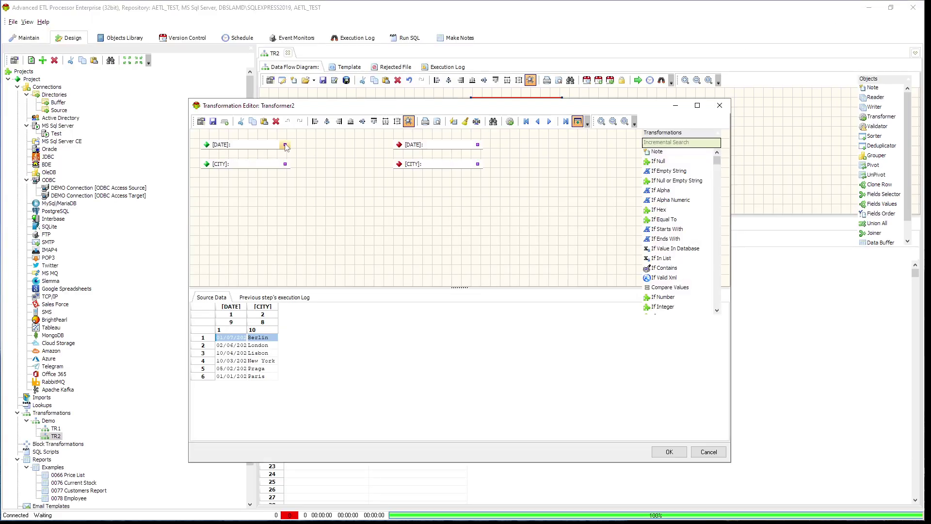
drag(380, 151, 399, 146)
drag(285, 164, 403, 165)
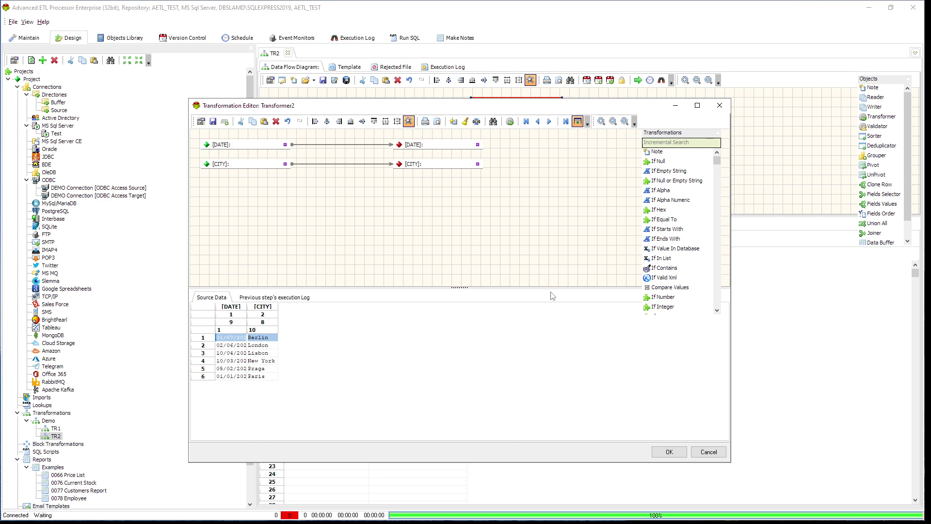
click(669, 452)
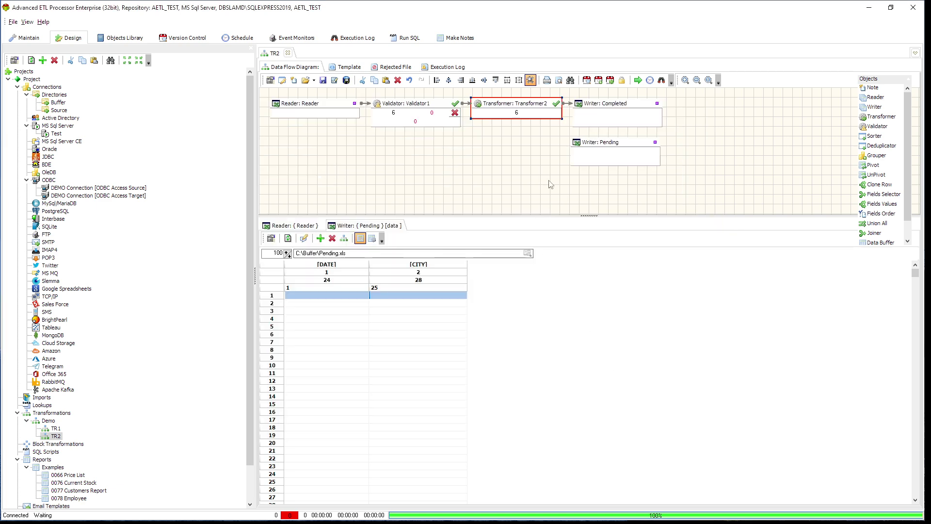
Duplicate the Transformer beside the Pending writer, linking it to that writer and to the Validator's rejected output
right_click(524, 106)
click(559, 146)
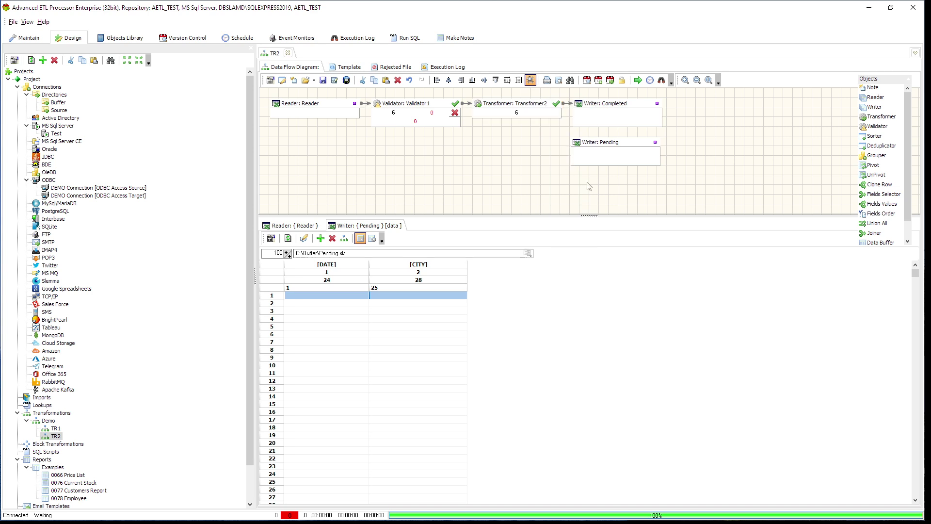
key(ctrl+v)
drag(539, 118, 588, 145)
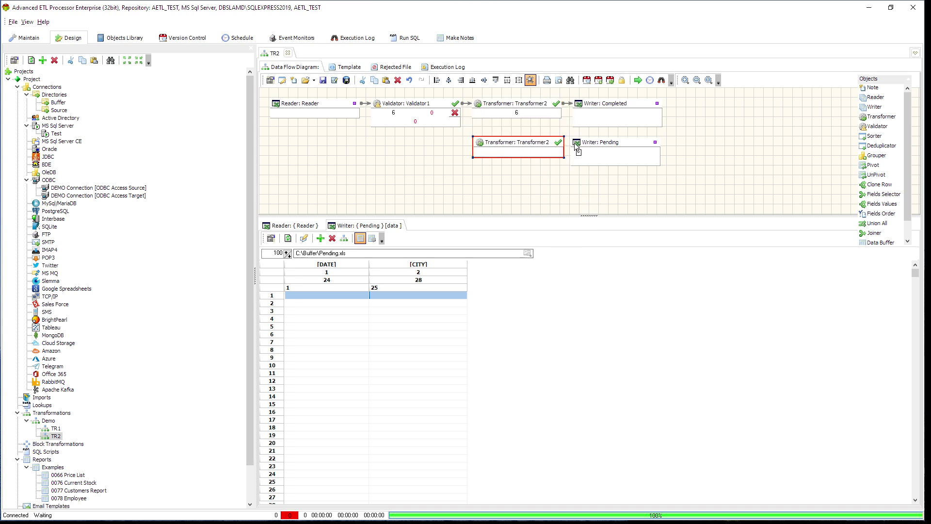
drag(455, 112, 482, 149)
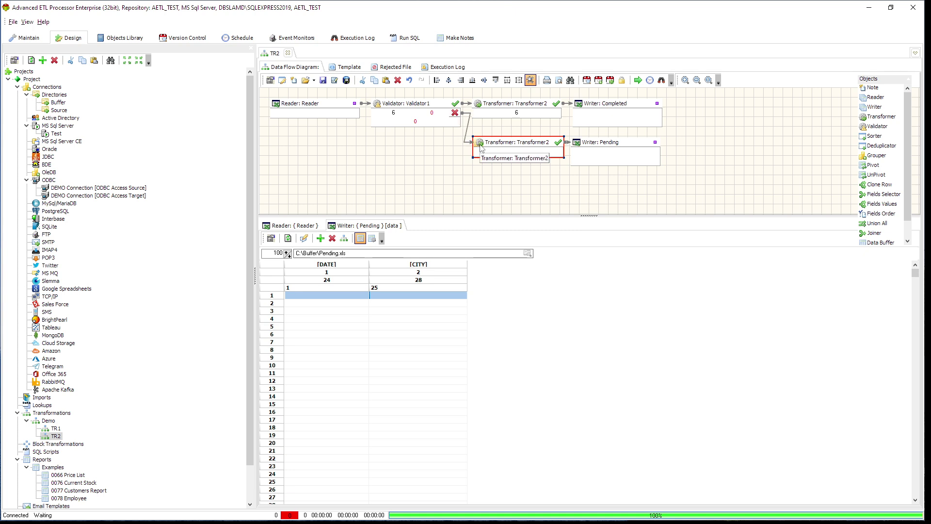
Add a Date Format function below the field mappings in the Validator and feed it from the DATE input
double_click(418, 105)
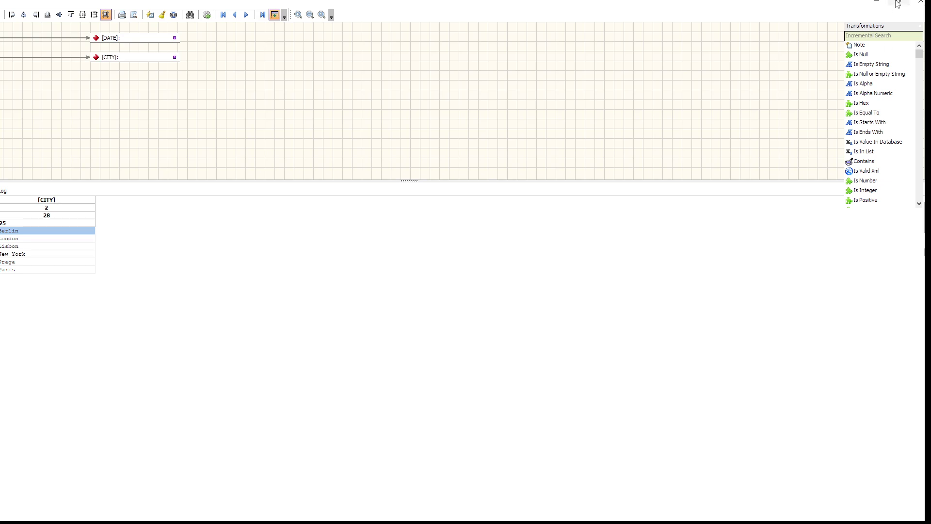
click(897, 3)
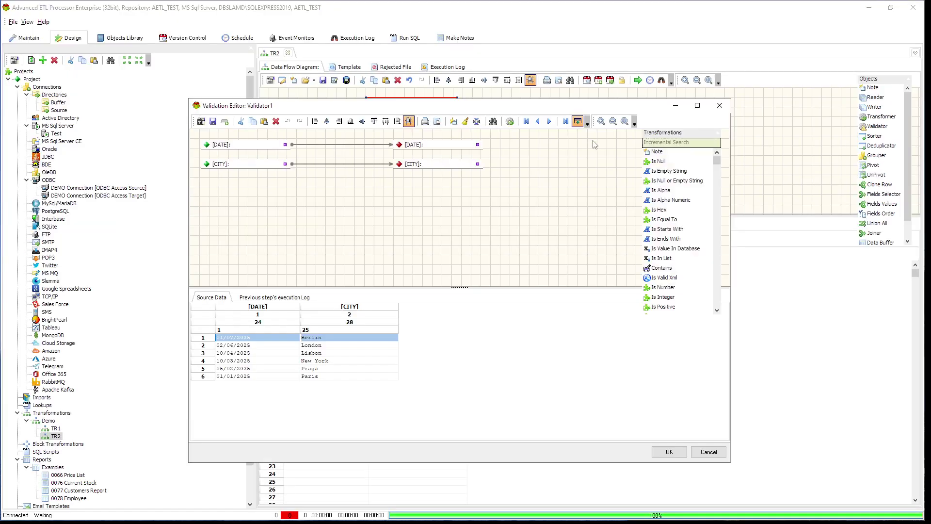
click(689, 142)
text(form)
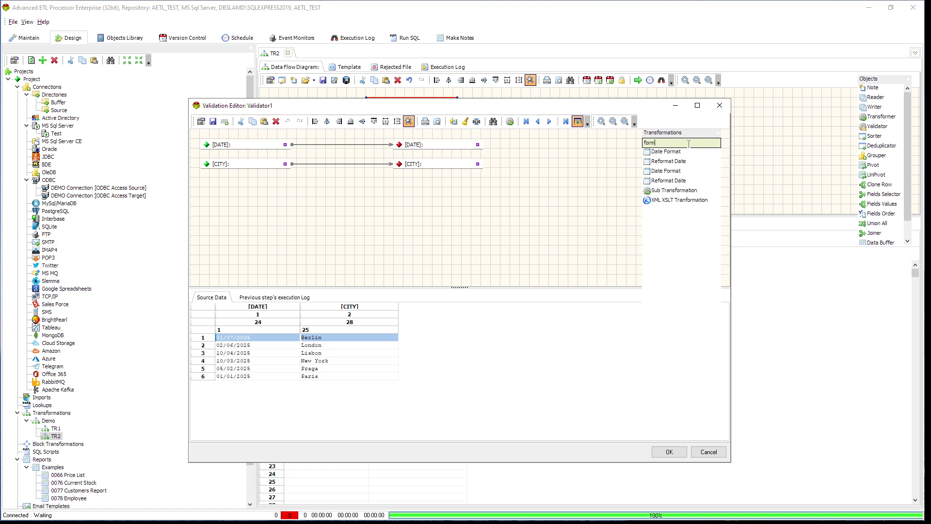
click(678, 153)
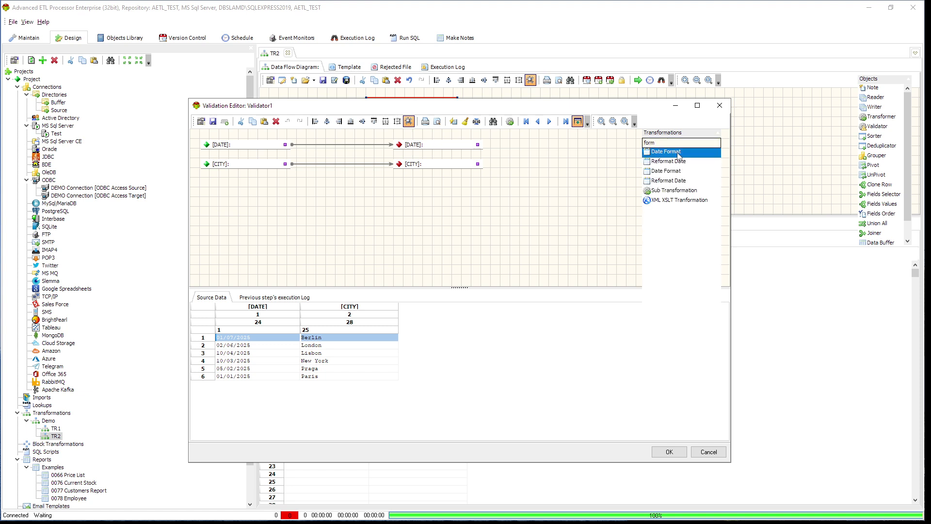
click(314, 197)
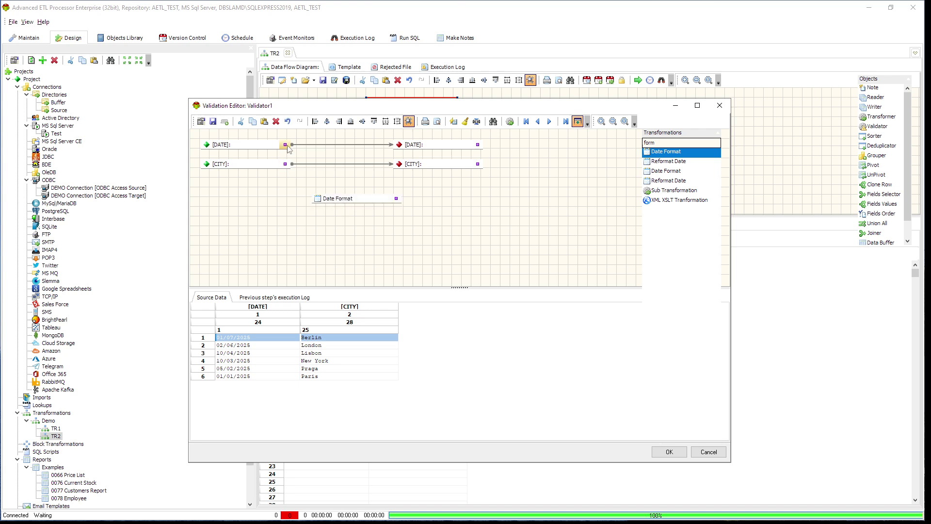
drag(358, 209, 348, 202)
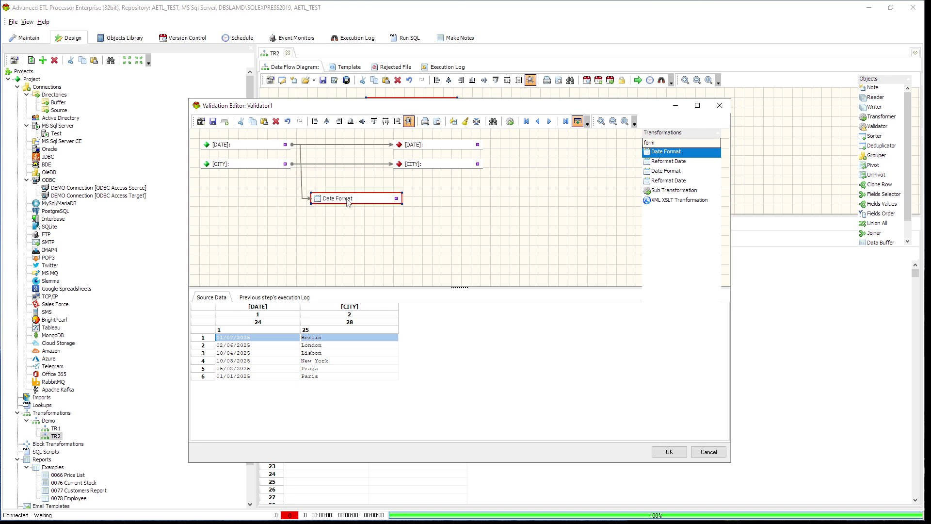
double_click(347, 203)
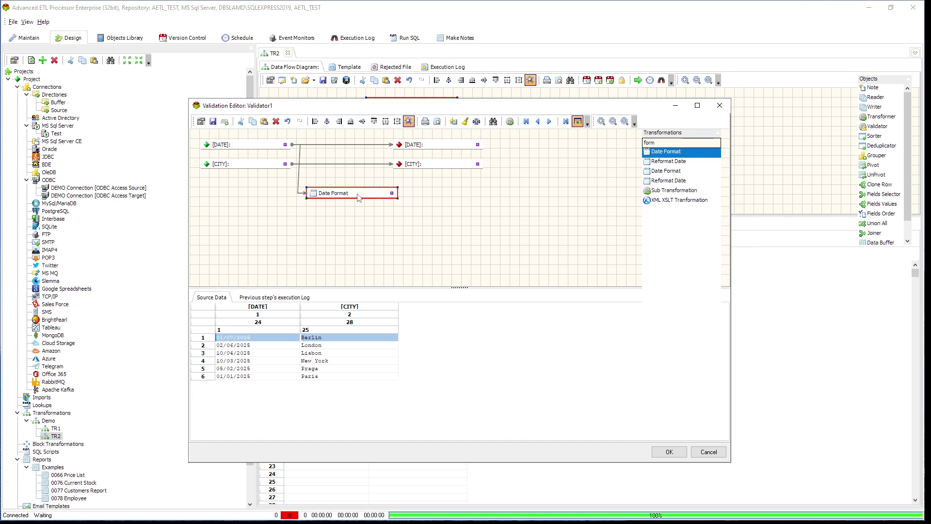
Set the Date Format function to use the DD/MM/YYYY format
double_click(543, 203)
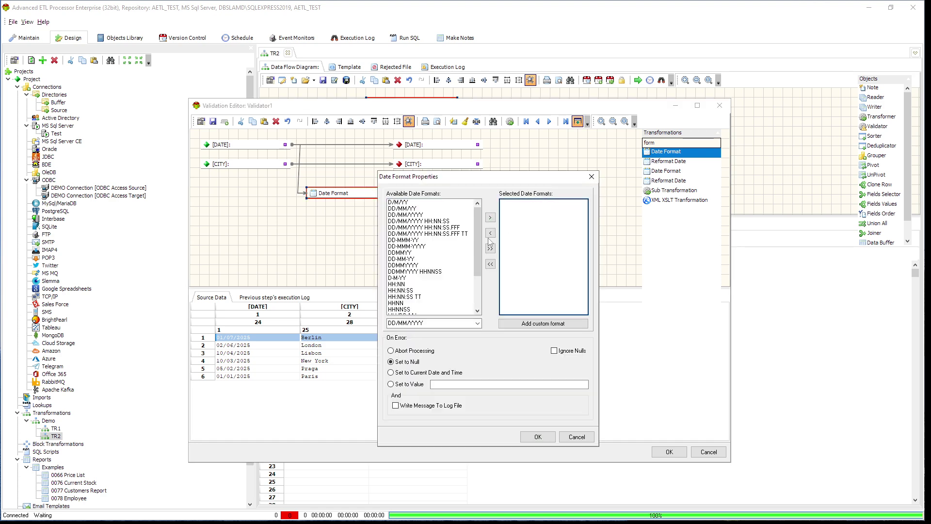
double_click(416, 214)
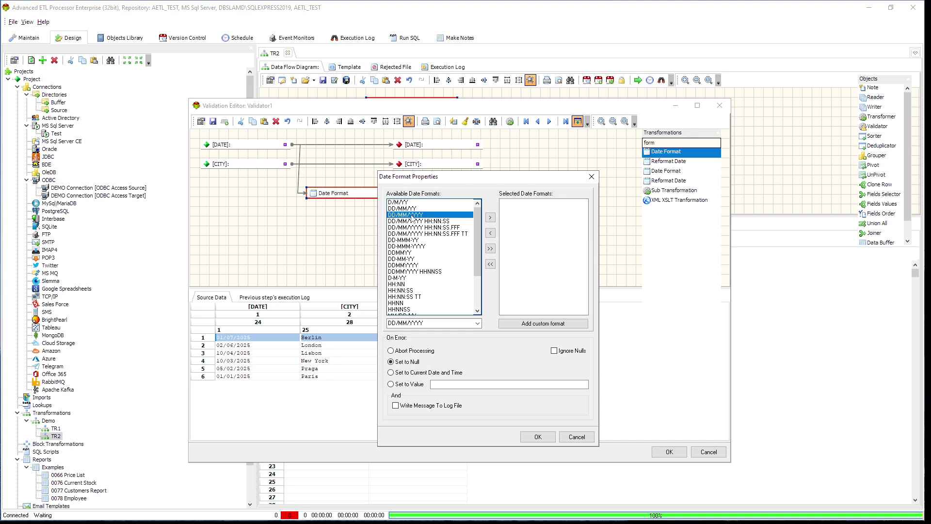
click(538, 436)
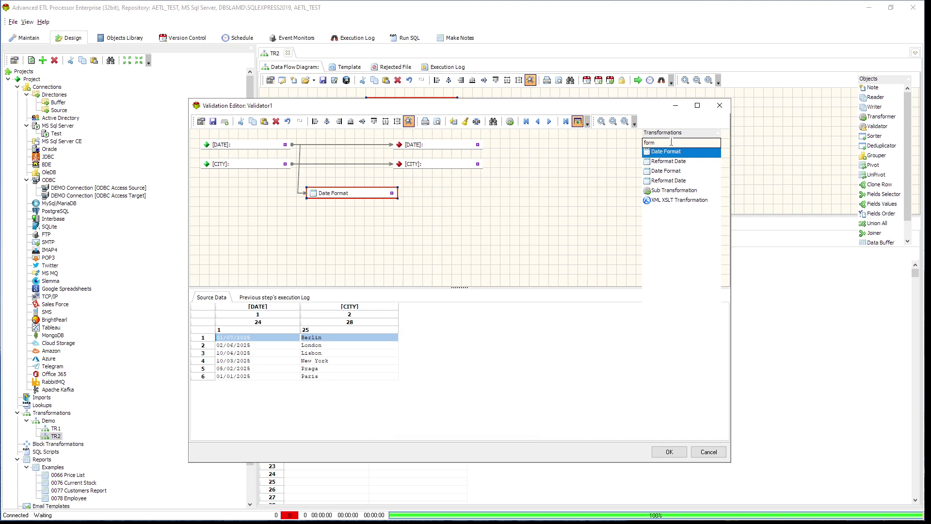
Find the Current Date function and place it directly below the Date Format function
double_click(672, 142)
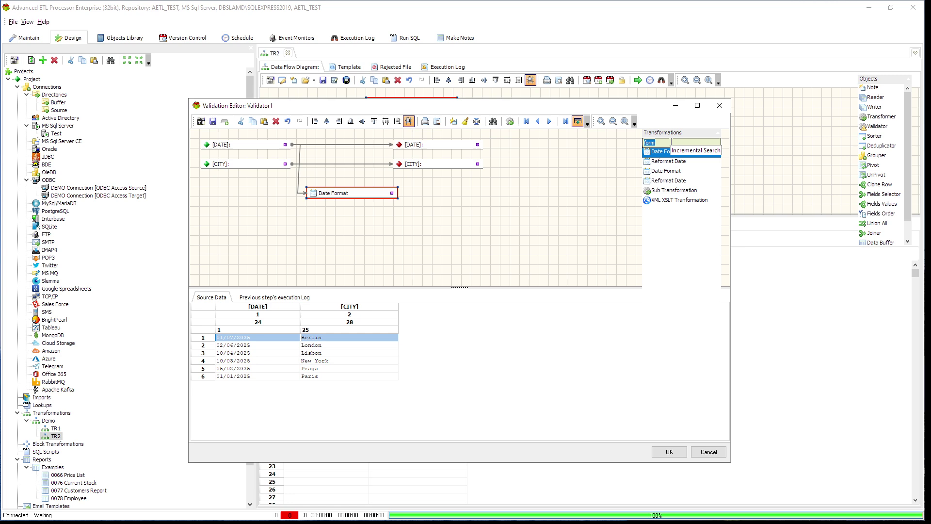
text(cur)
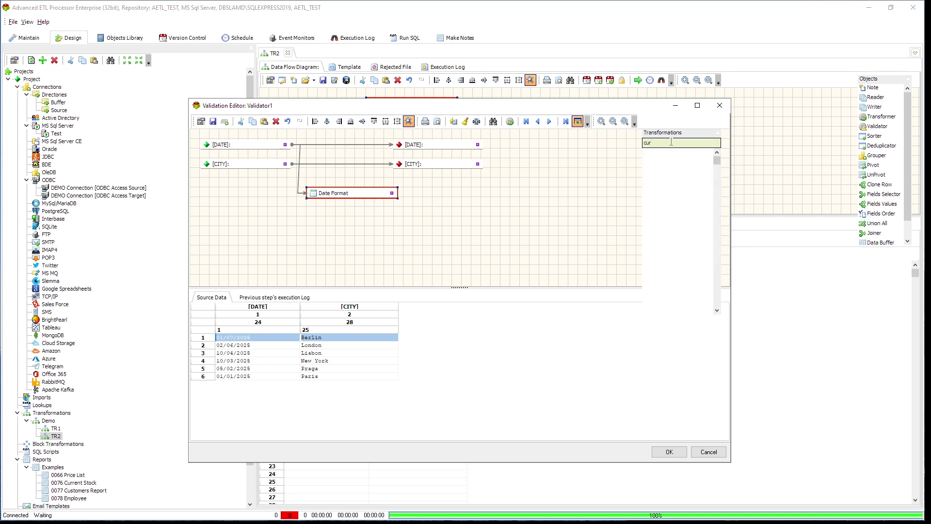
drag(679, 153, 397, 217)
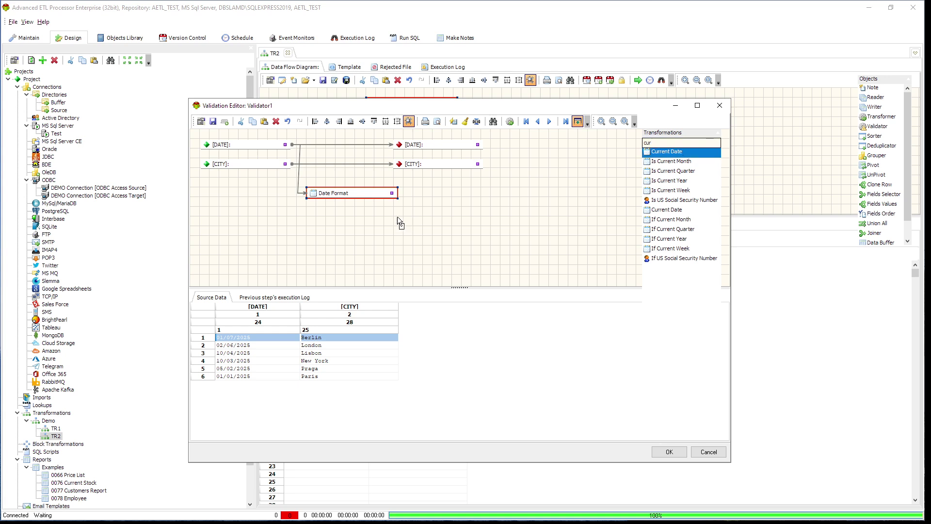
drag(322, 214, 323, 214)
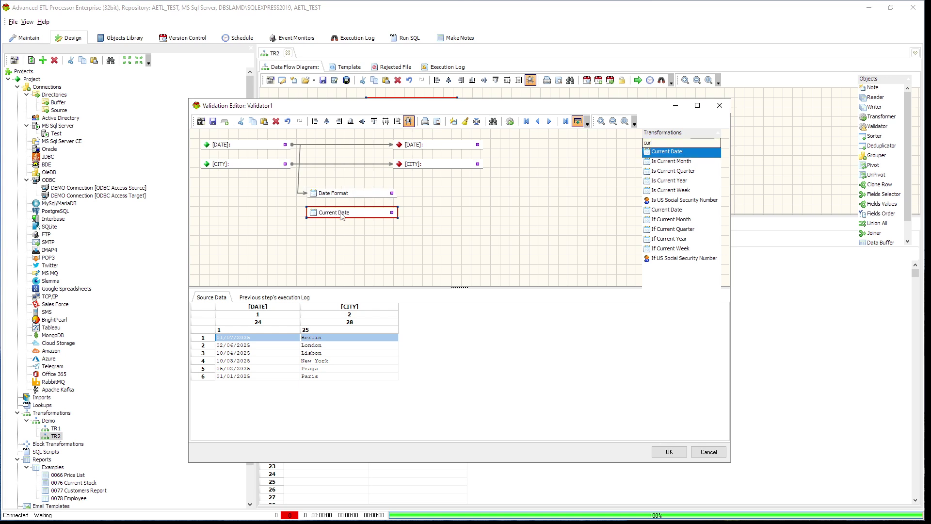
Find the Literal function and place two of them below the Current Date function
click(692, 142)
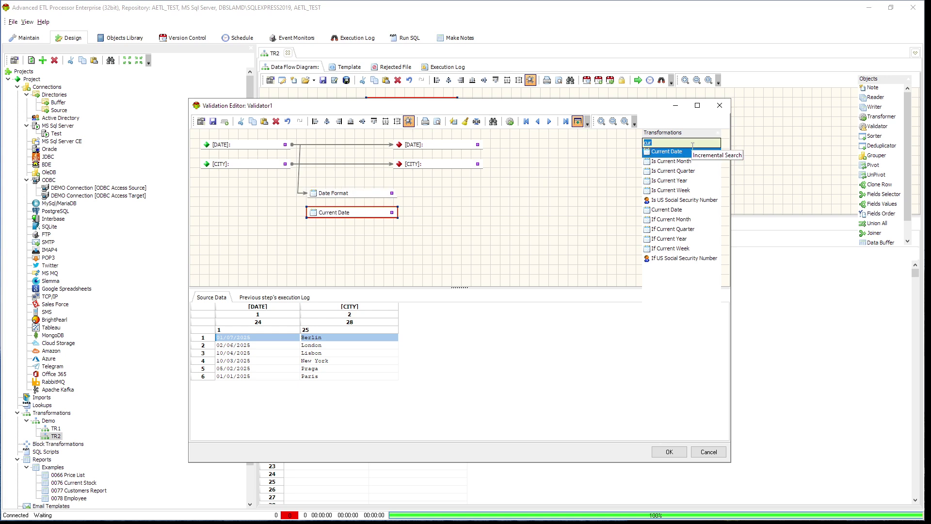
key(BackSpace)
key(BackSpace)
key(BackSpace)
text(lit)
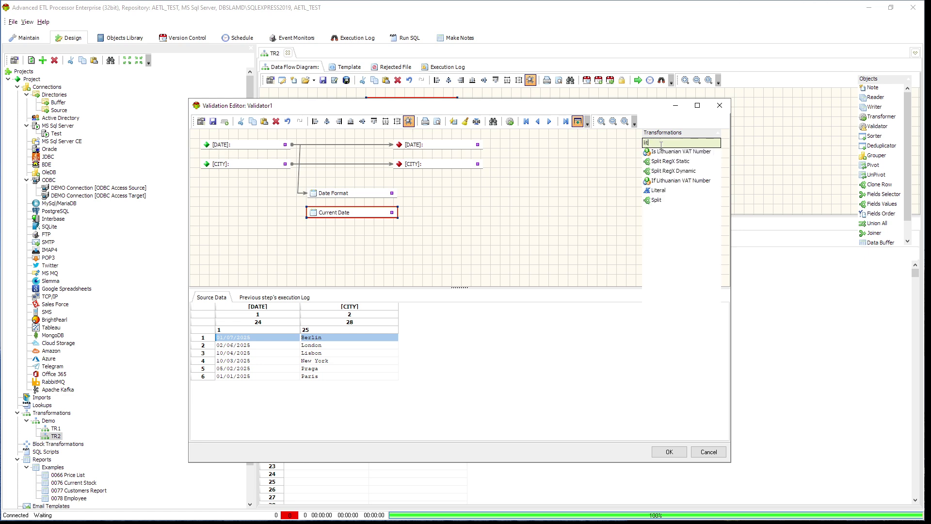
drag(659, 190, 337, 238)
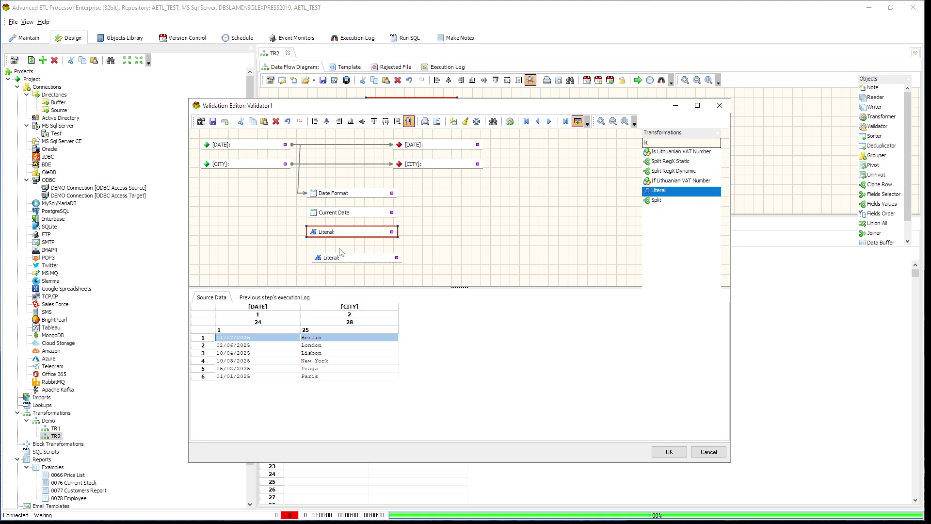
Set the value of the upper Literal to 1
double_click(371, 235)
click(403, 280)
text(1)
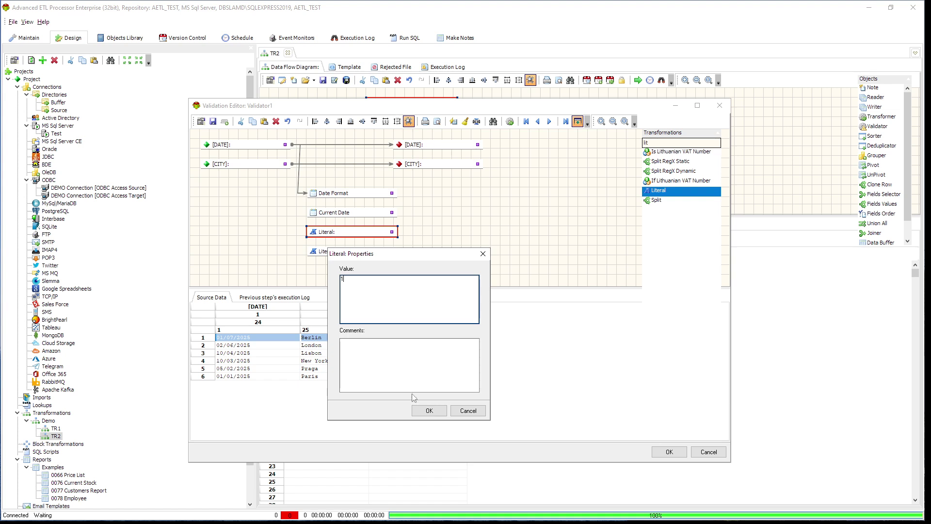
click(429, 411)
Set the value of the lower Literal to 0
double_click(359, 253)
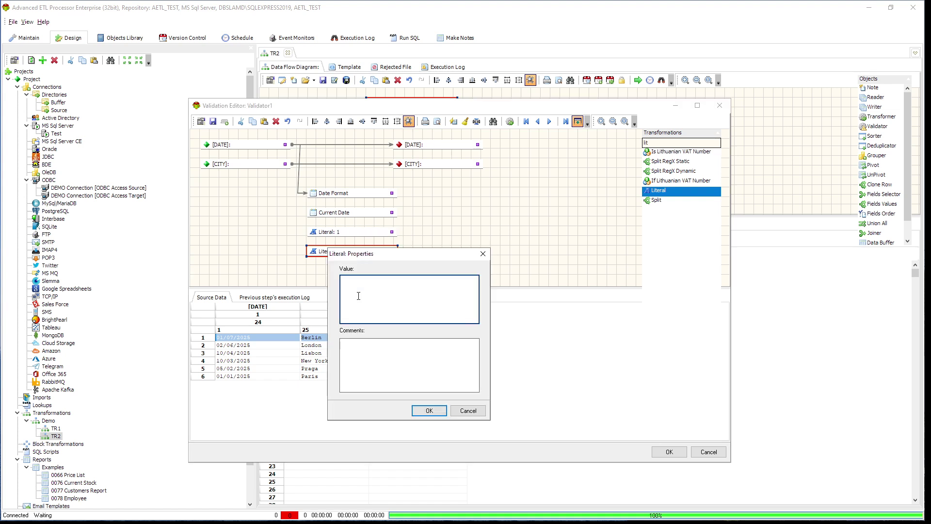
click(361, 284)
text(0)
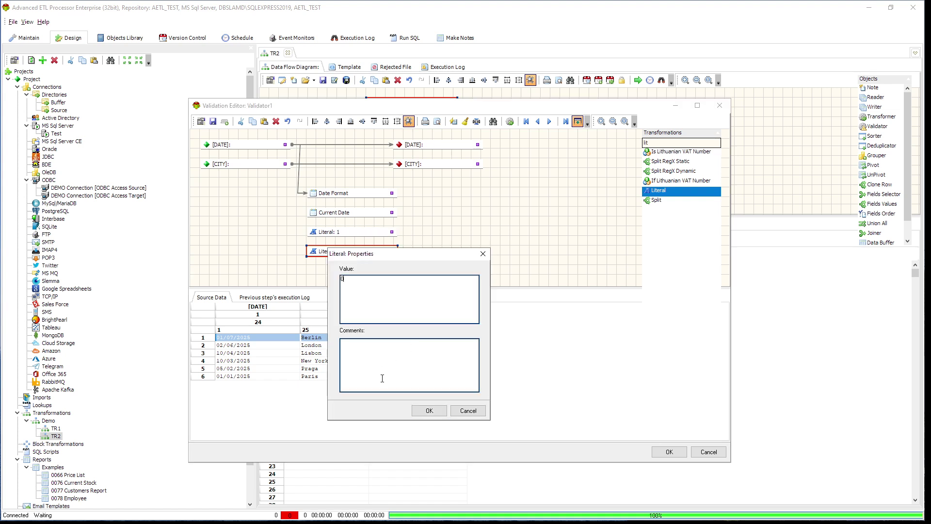
click(429, 410)
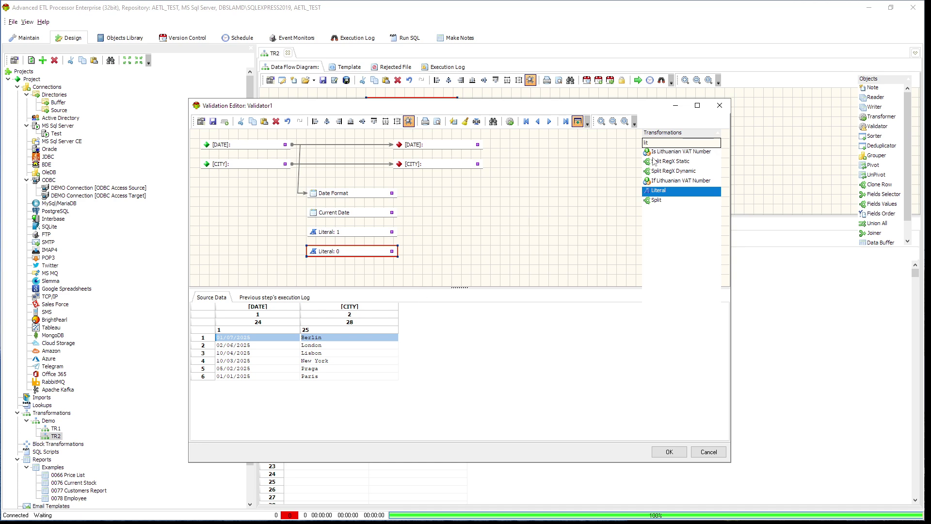
Place a Compare Values function and connect Date Format to Value 1, Current Date to Value 2, Literal 1 to Success and Literal 0 to Failure
click(672, 144)
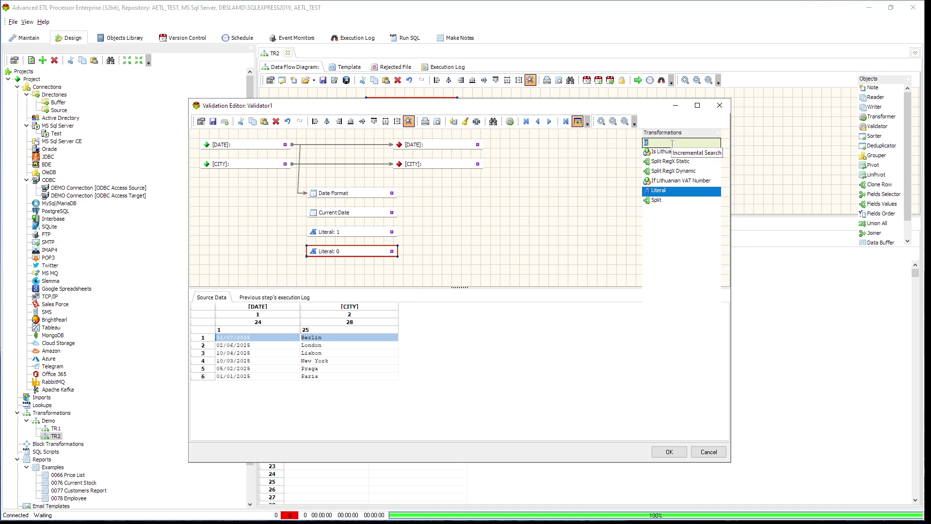
text(caom)
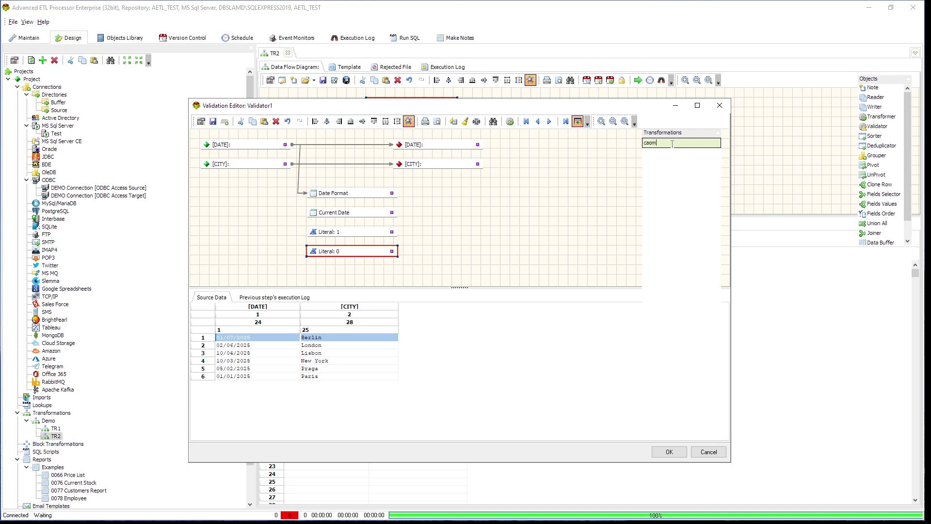
key(BackSpace)
key(BackSpace)
key(BackSpace)
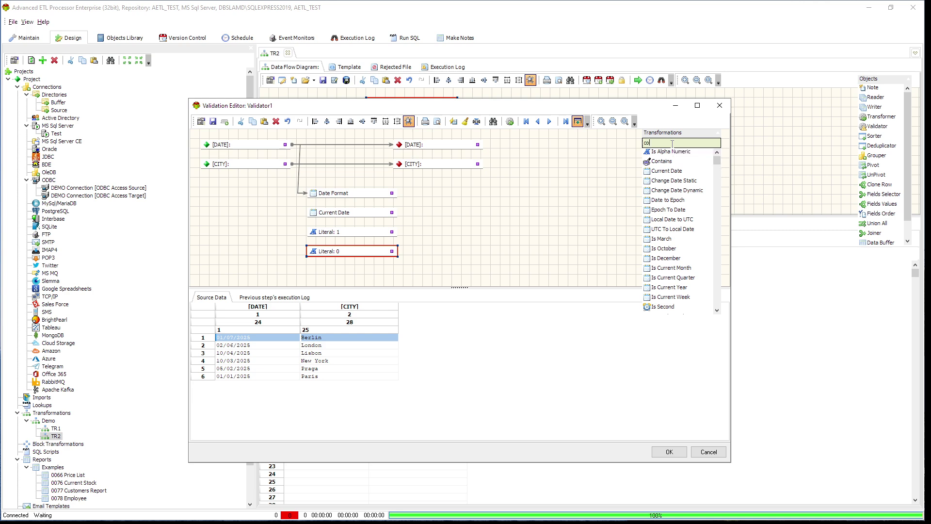
text(omp)
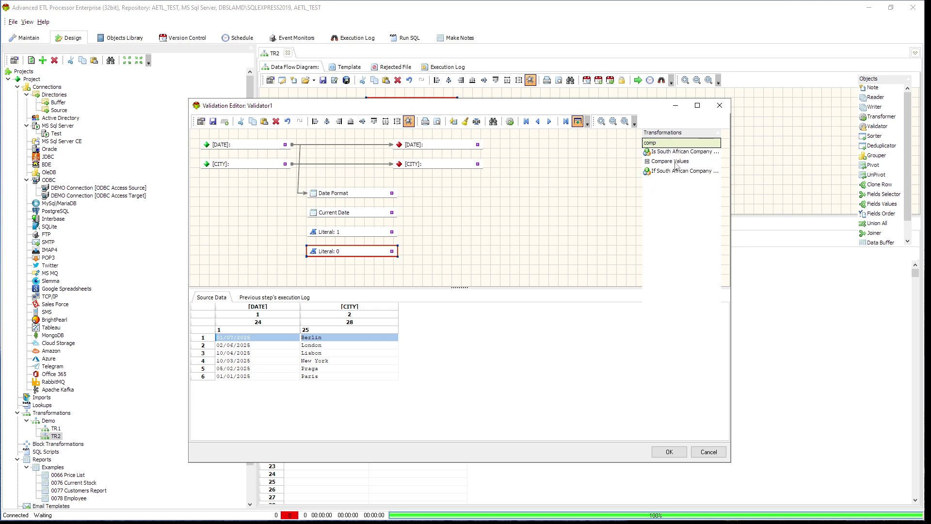
drag(677, 161, 420, 242)
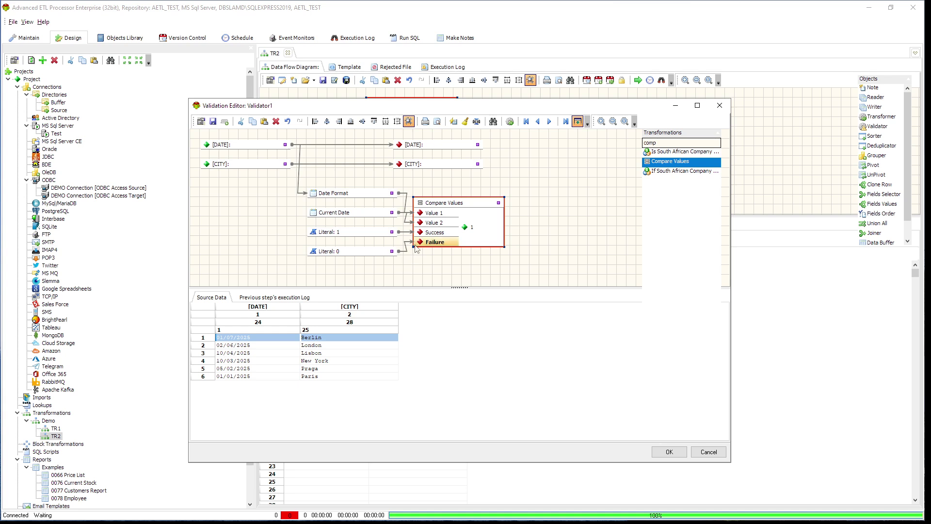
Find the Is Equal To function and place it beside Compare Values, connected to the comparison's output
double_click(678, 143)
key(BackSpace)
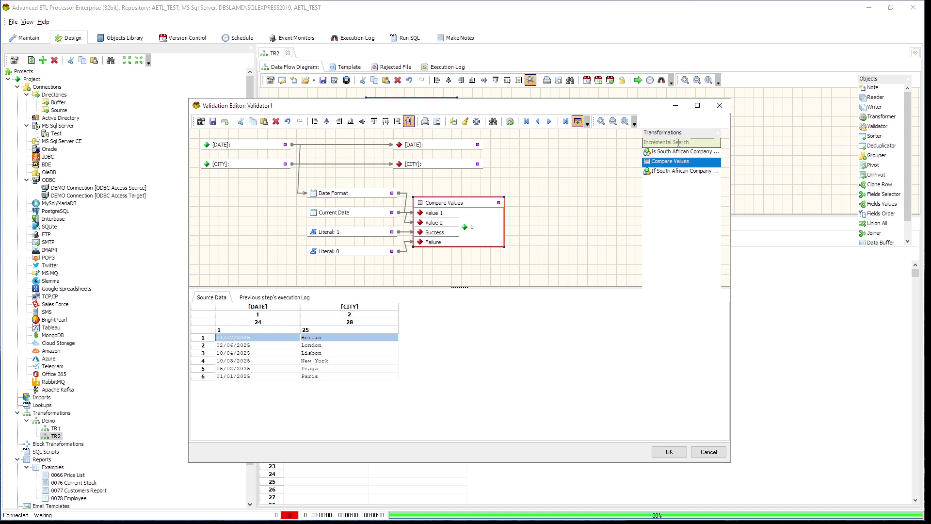
text(is)
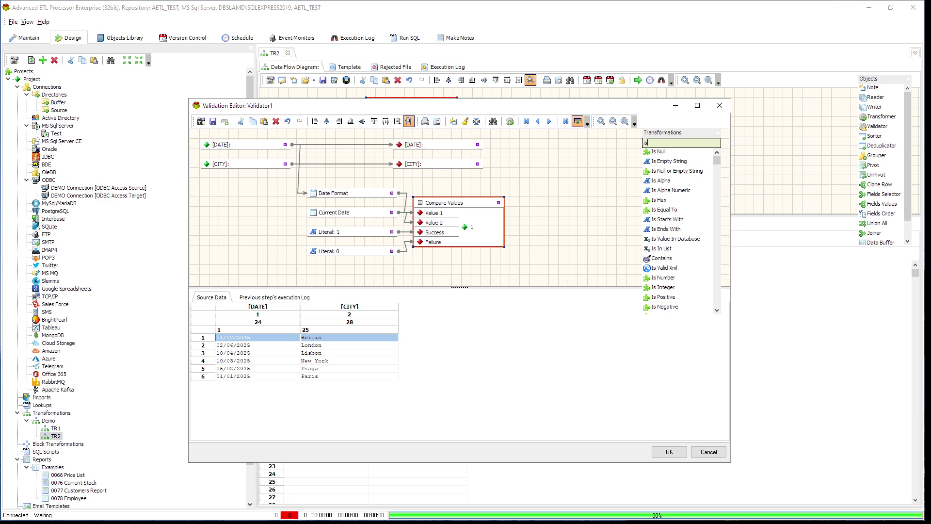
text( e)
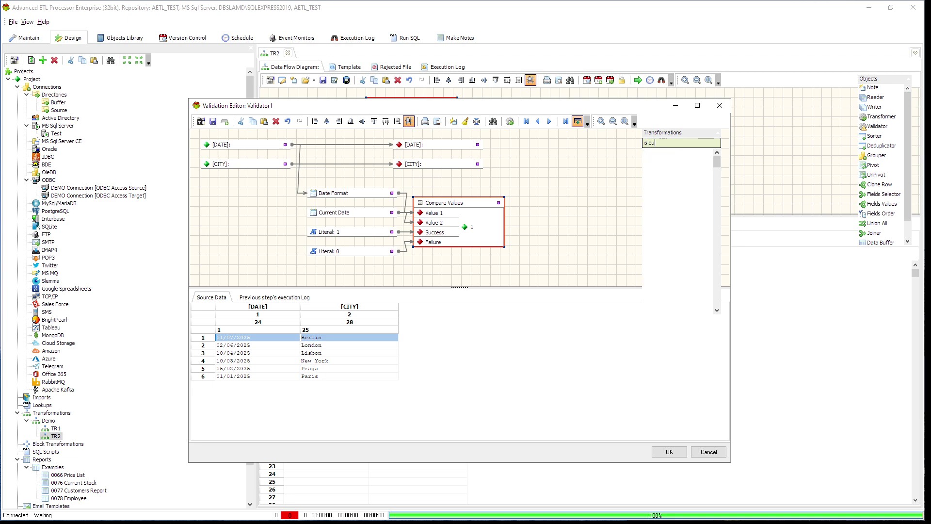
text(u)
key(BackSpace)
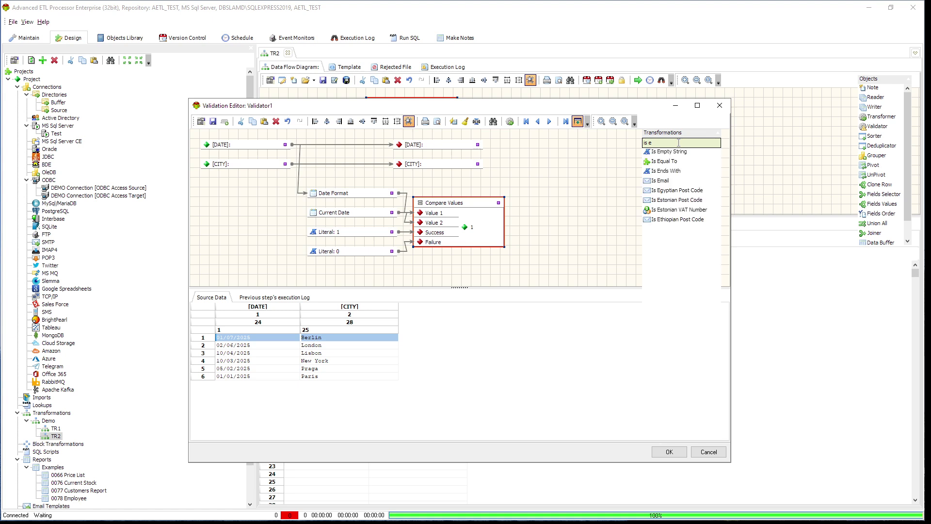
click(666, 162)
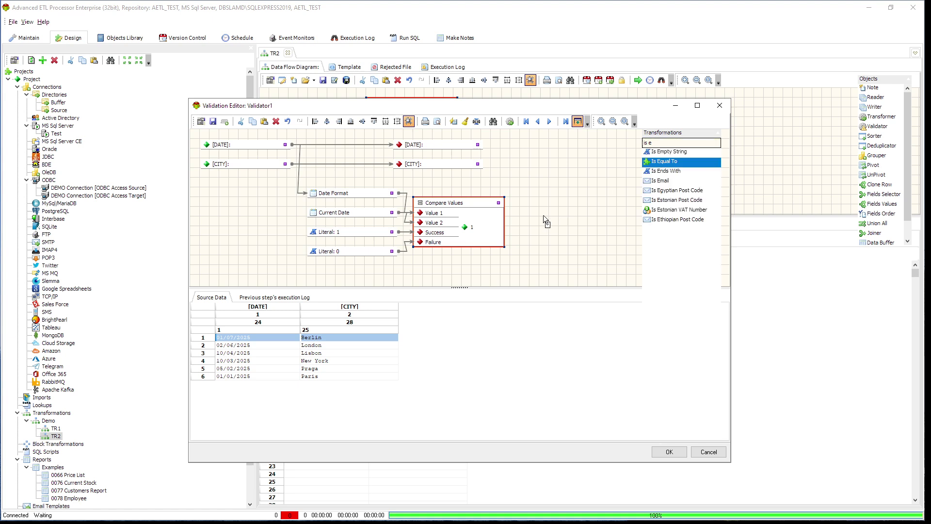
mouse_move(544, 216)
mouse_down()
mouse_move(523, 227)
mouse_move(550, 223)
mouse_up()
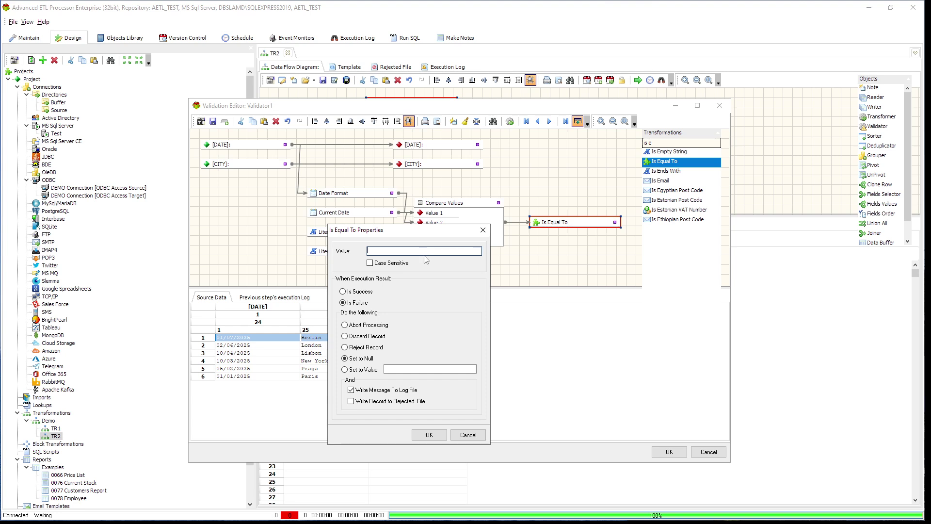
Set the Is Equal To value to 1 and make it reject the record on failure
drag(437, 239, 476, 156)
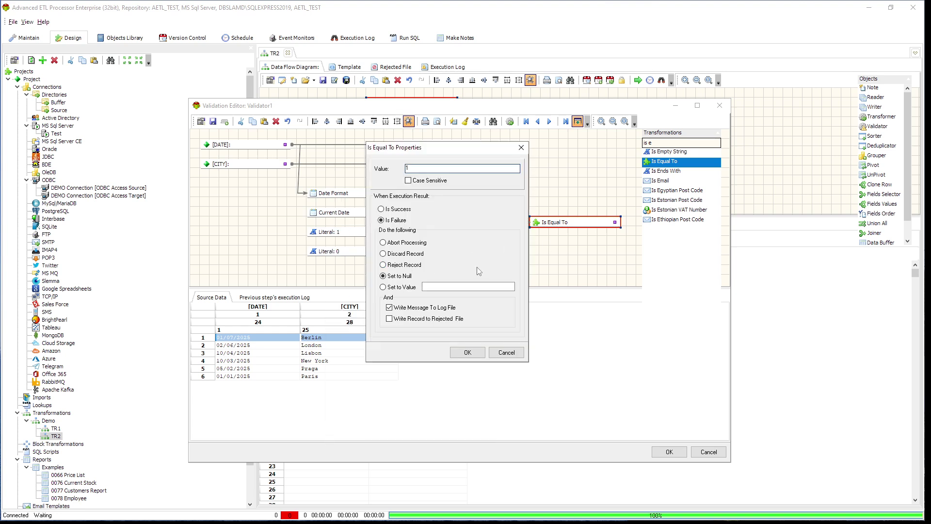
click(412, 266)
click(467, 352)
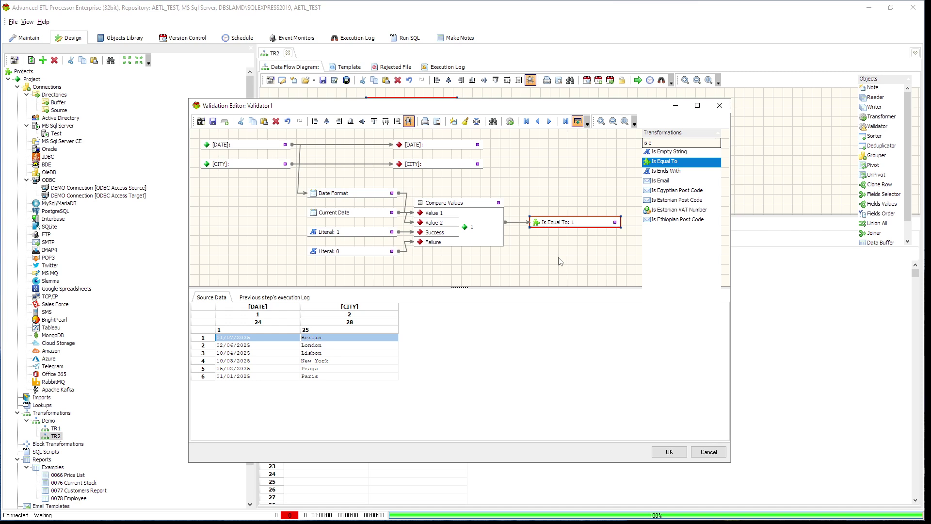
Configure Compare Values with the Date value type and the comparison Value 1 is Less than Value 2
double_click(455, 208)
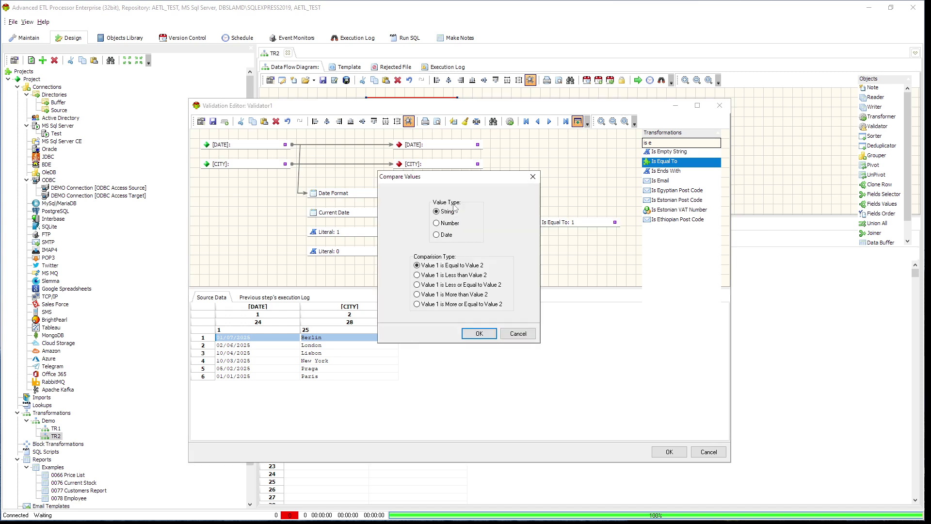
click(443, 235)
drag(483, 180, 478, 158)
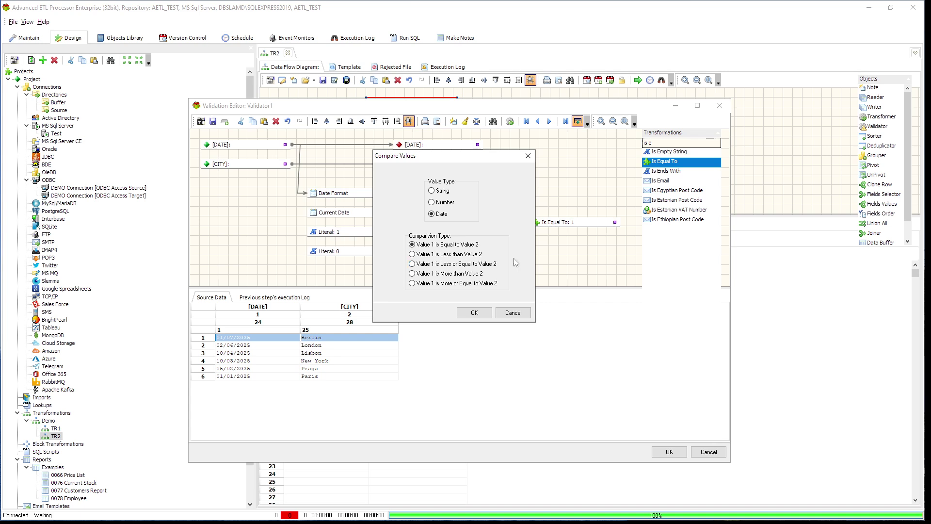
click(461, 254)
click(475, 313)
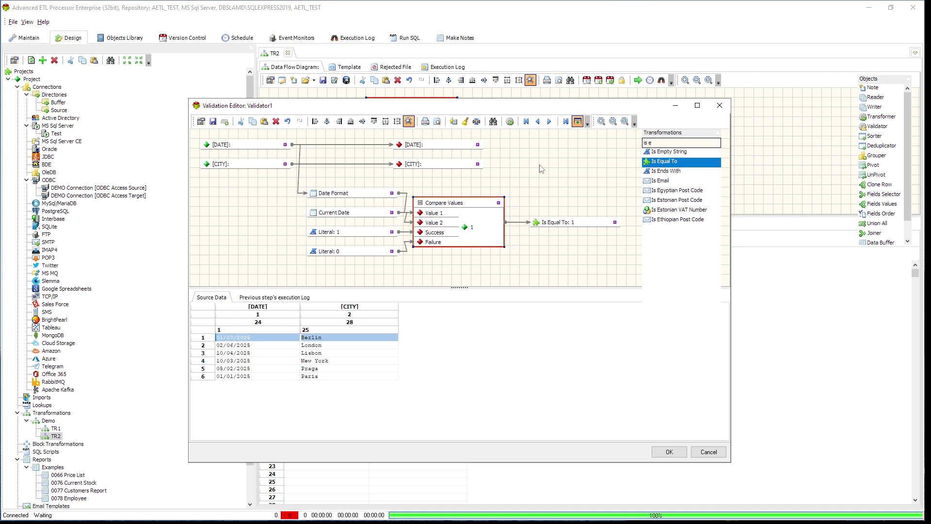
Calculate the validation results, check them for the individual source records, and accept the validator
click(512, 124)
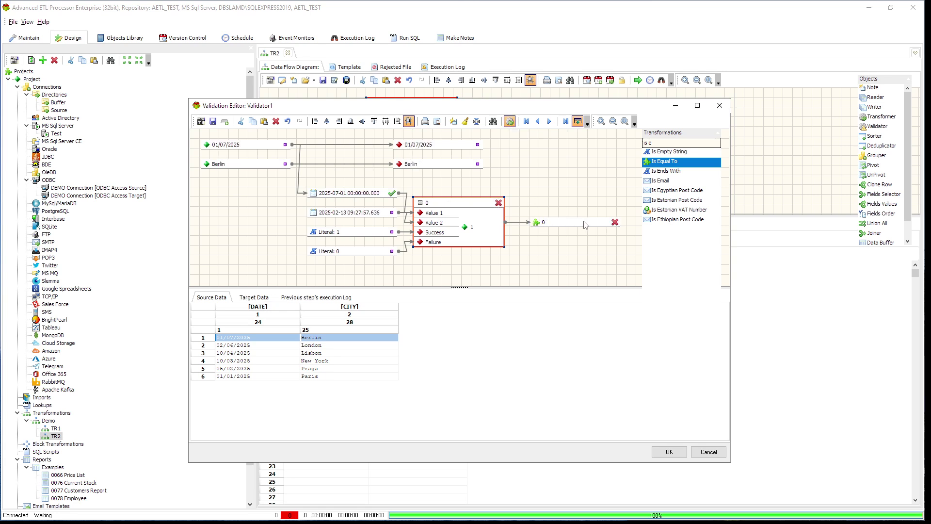
mouse_move(585, 224)
click(261, 345)
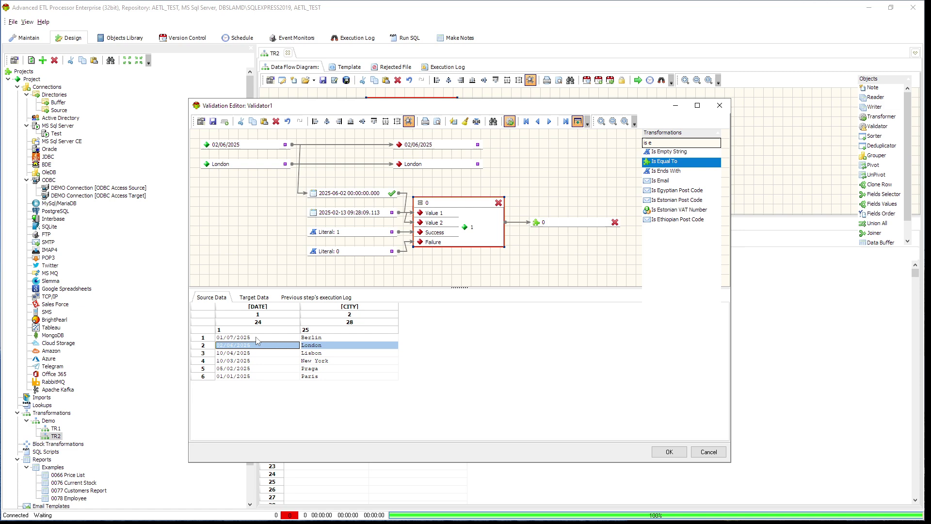
click(256, 338)
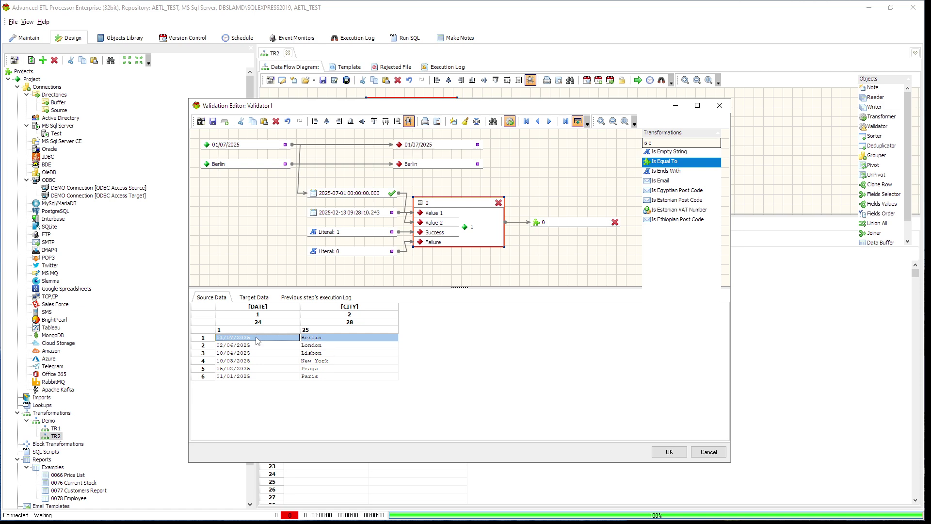
click(257, 348)
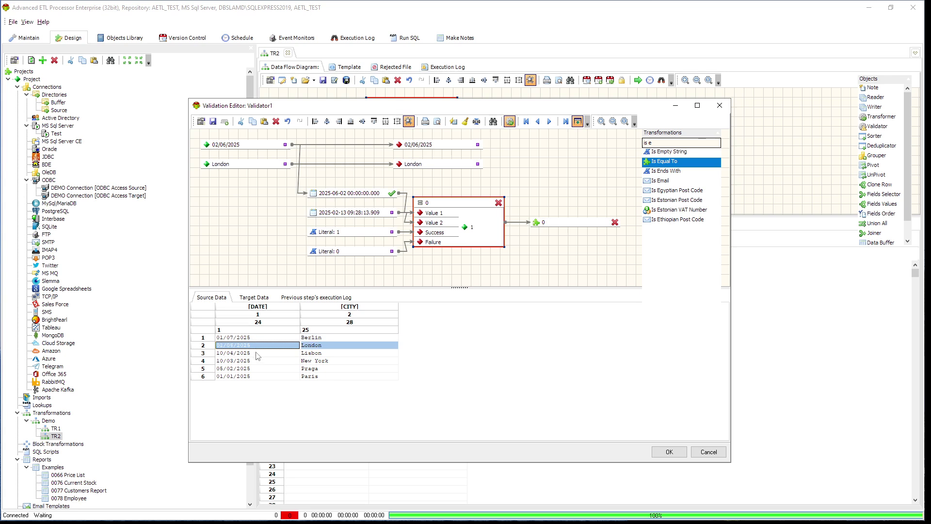
click(260, 369)
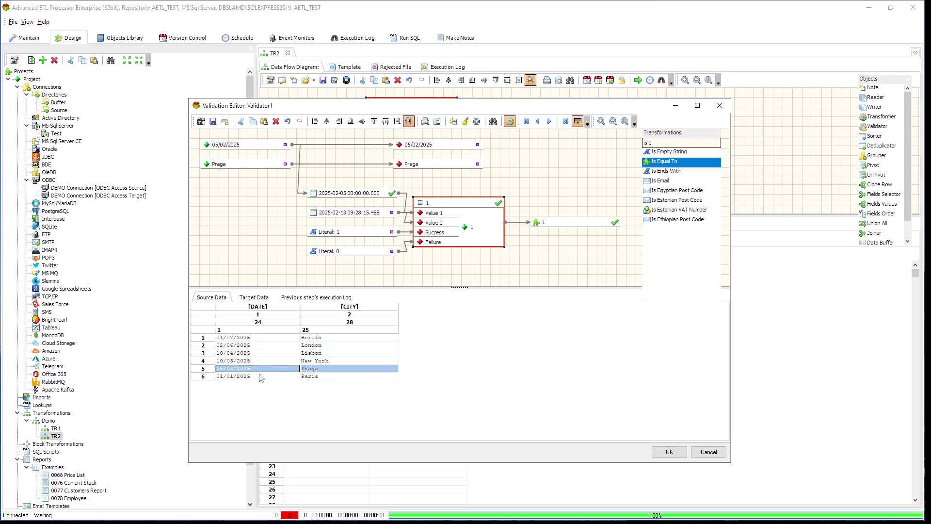
click(263, 340)
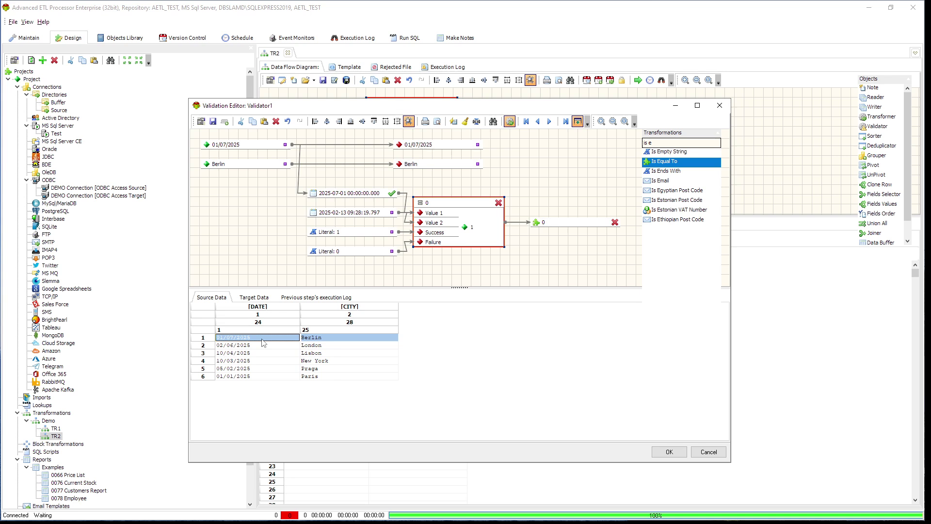
click(254, 370)
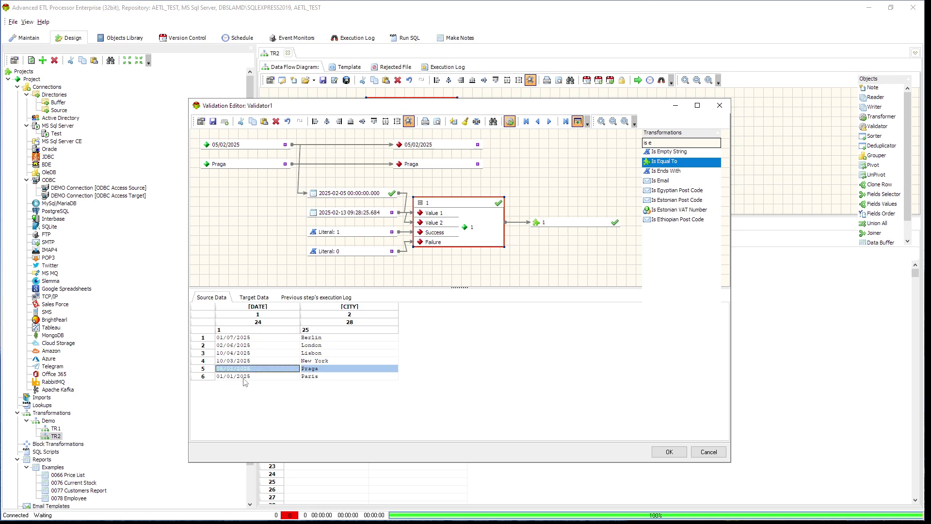
click(237, 377)
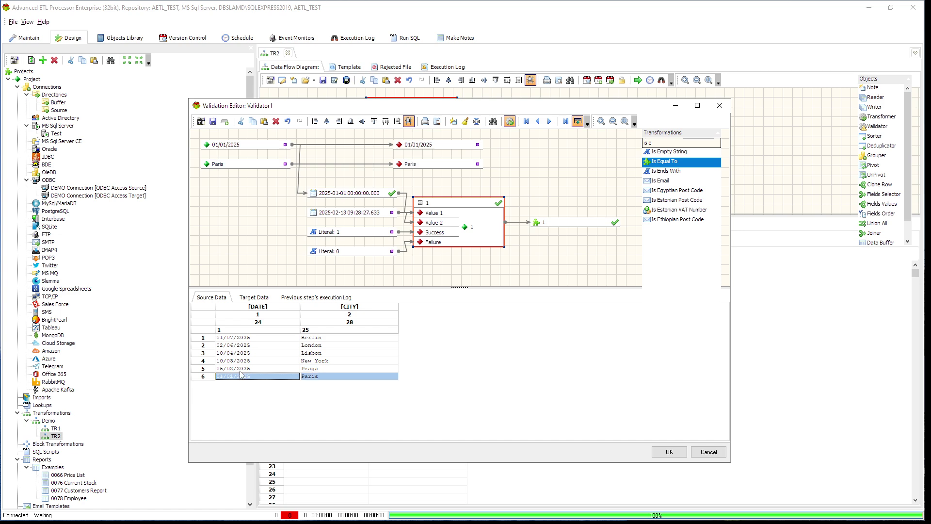
click(247, 363)
click(260, 354)
click(259, 369)
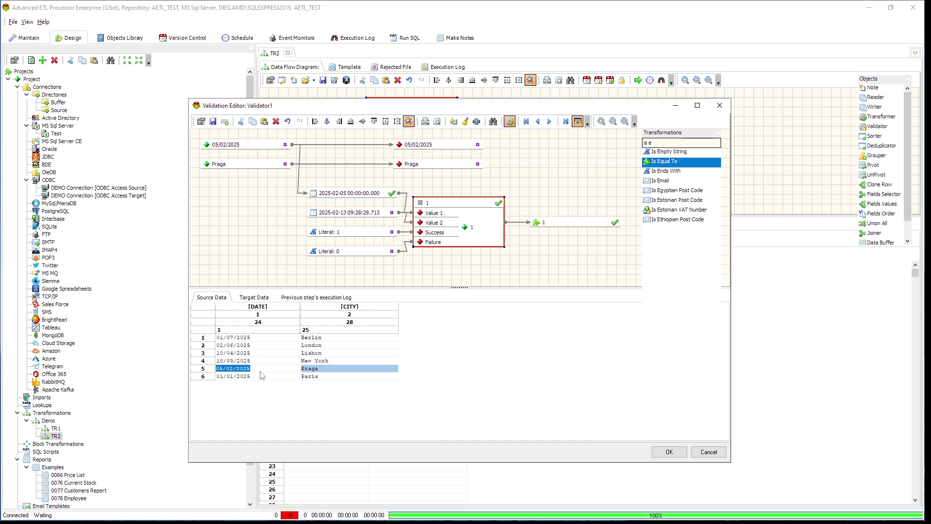
click(674, 453)
Run the transformation and review the records the Pending writer saved to Pending.xls
click(288, 238)
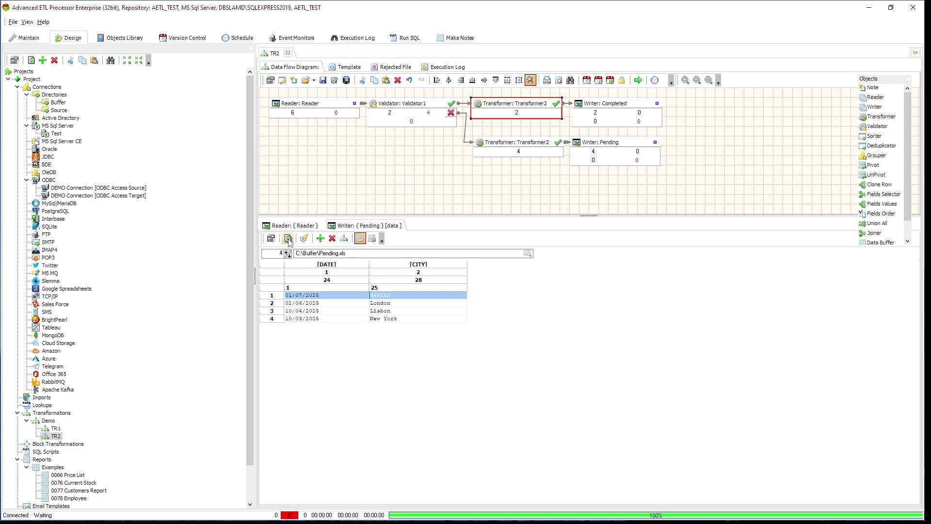
click(320, 302)
key(Up)
click(319, 304)
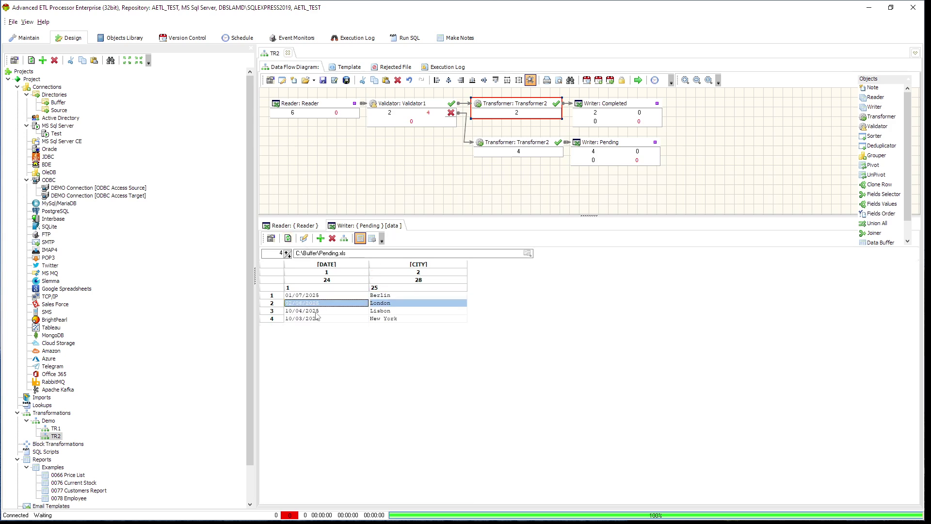
click(319, 311)
click(323, 317)
key(Up)
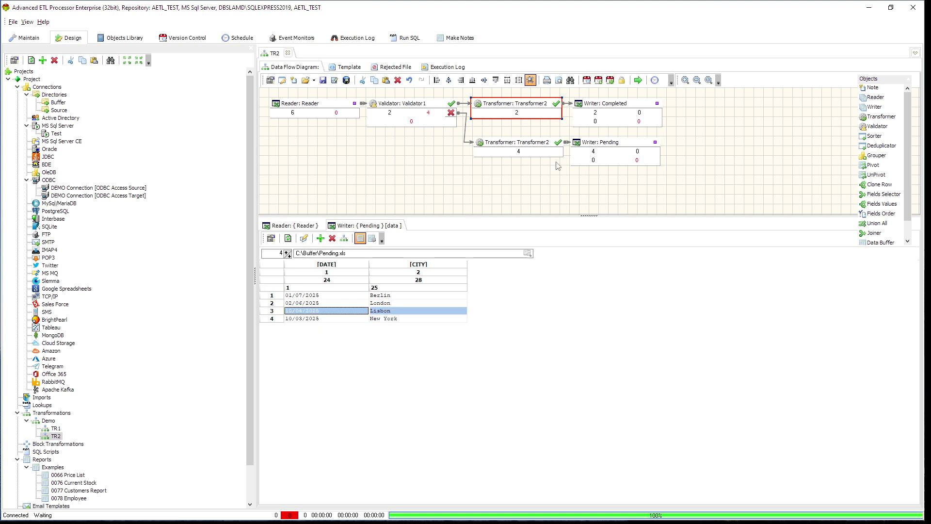
Examine the dates and cities that the Completed writer saved to Completed.xls
click(641, 106)
click(341, 296)
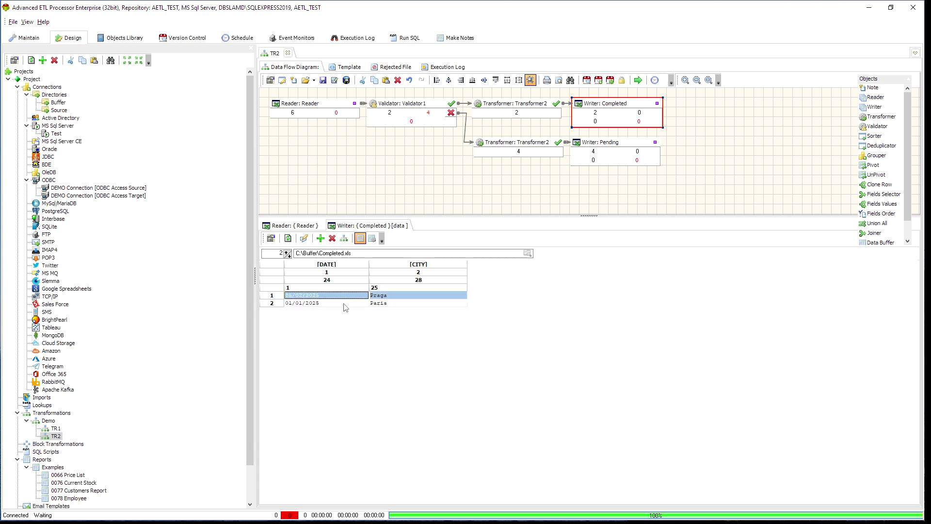
click(344, 303)
click(339, 296)
click(345, 303)
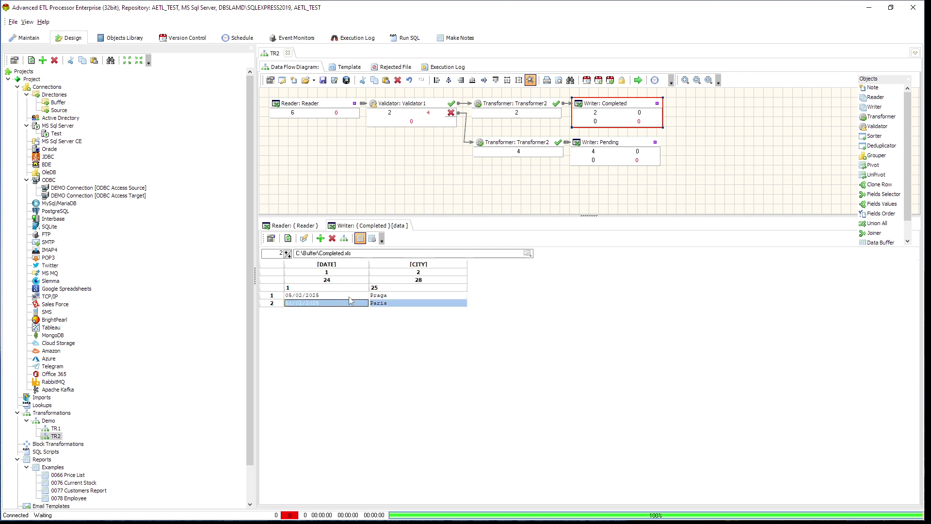
click(349, 296)
click(348, 304)
click(349, 297)
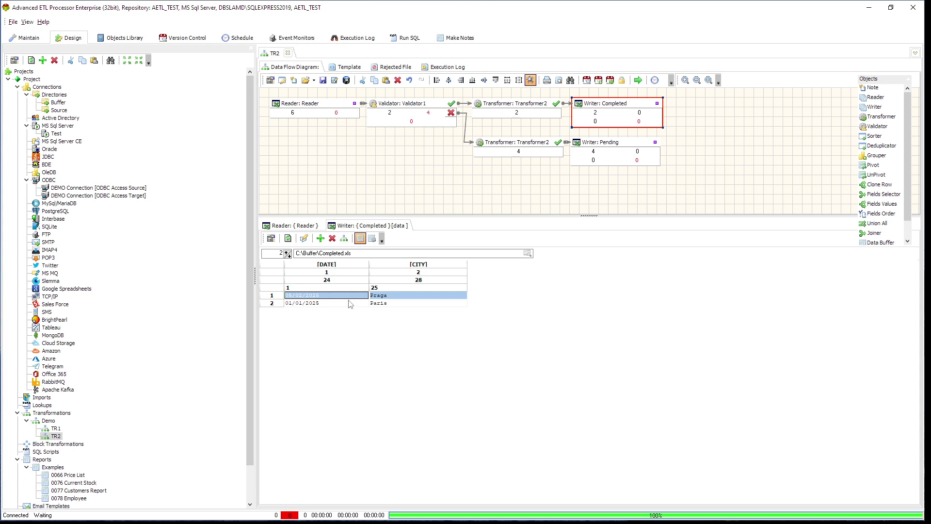
click(348, 304)
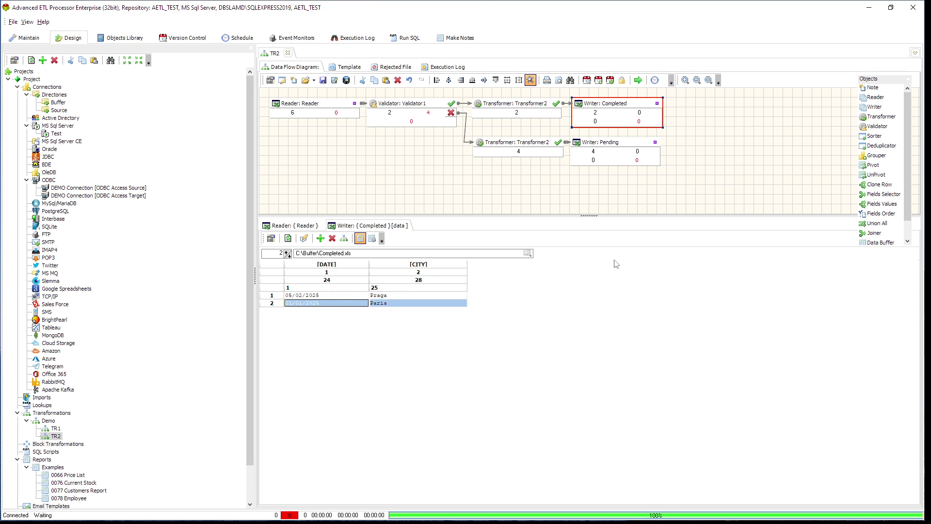